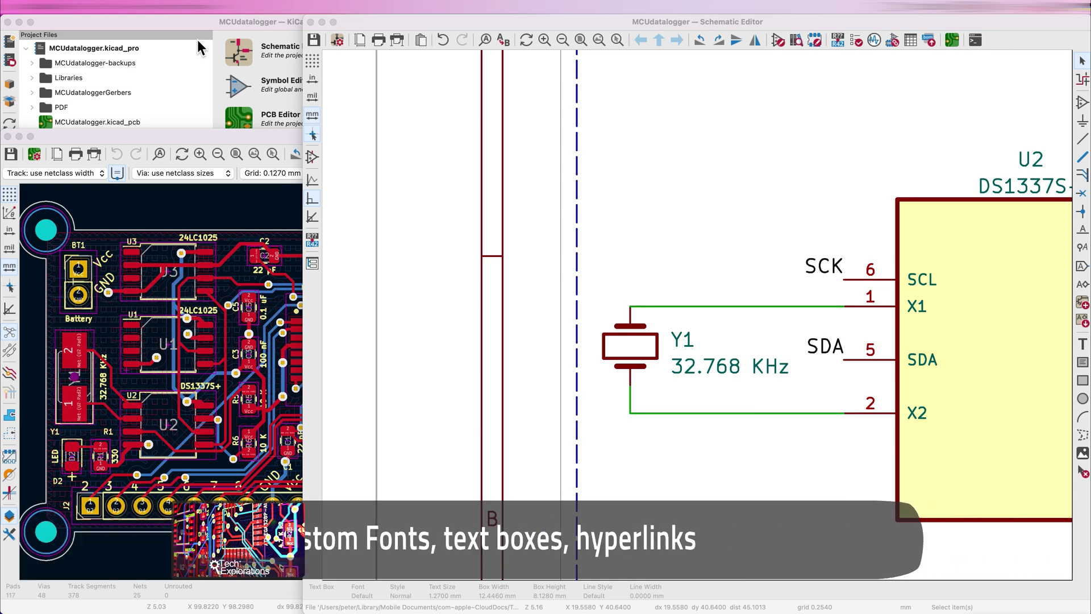
# Step: Return to the Schematic Editor and pan until U2 DS1337S+ and its pins show fully
pyautogui.click(196, 138)
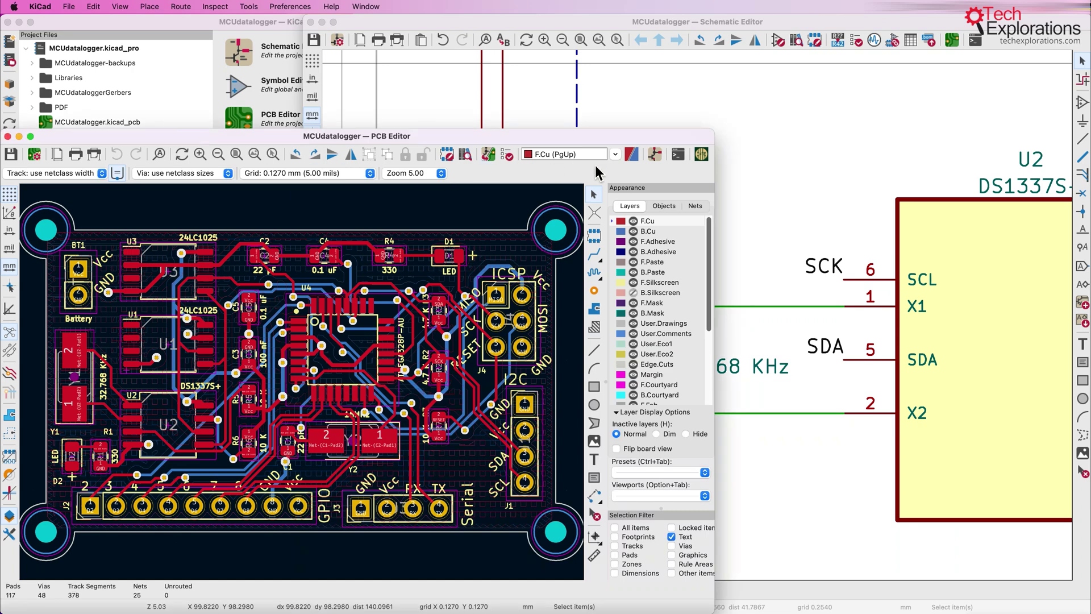
pyautogui.click(414, 24)
pyautogui.moveTo(741, 149); pyautogui.dragTo(563, 132, button='middle')
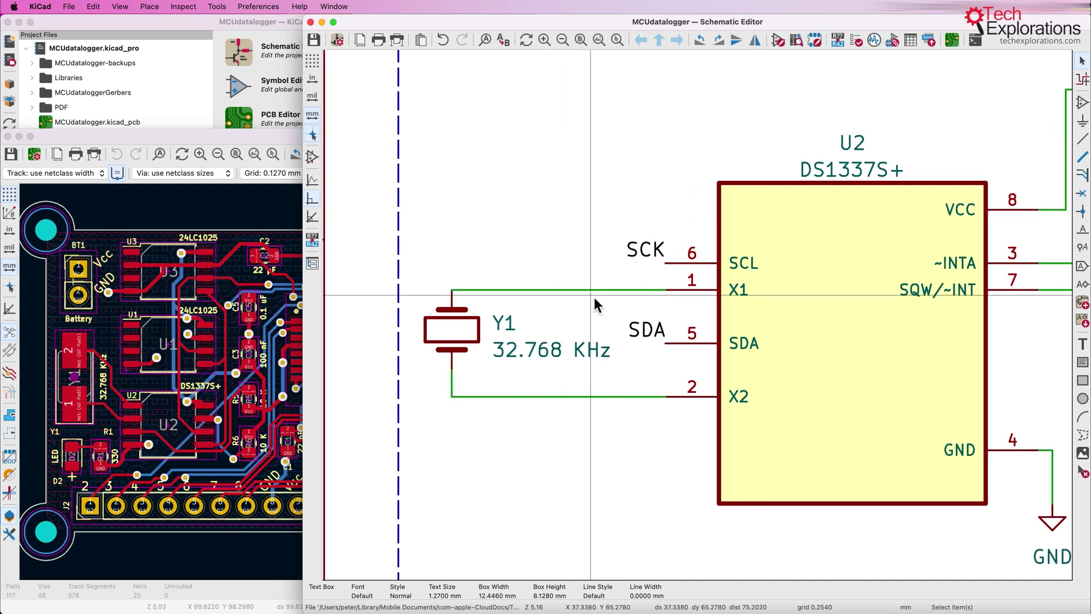
pyautogui.click(639, 250)
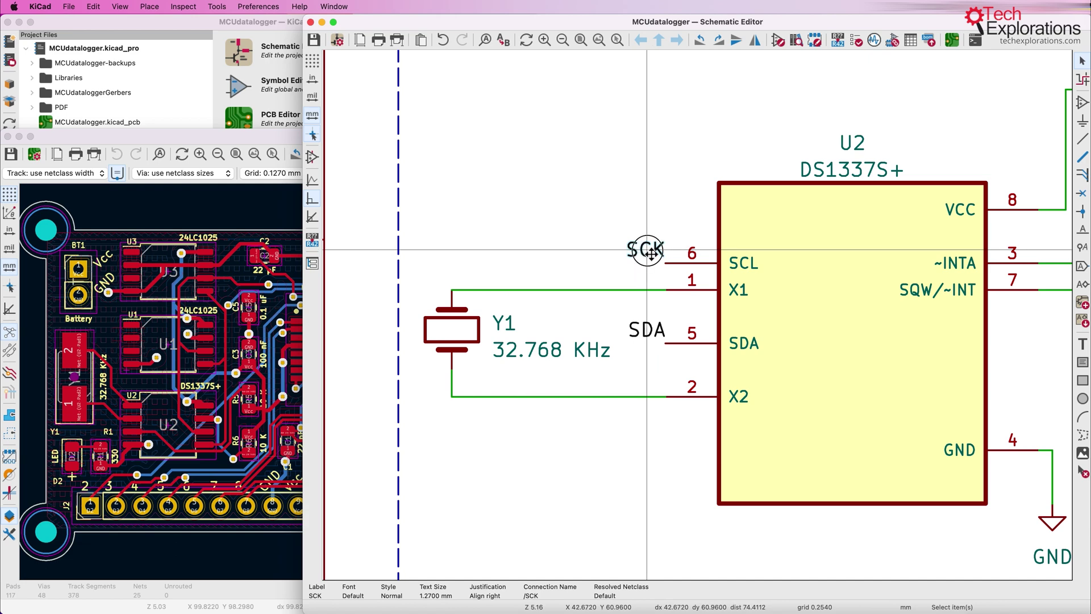
pyautogui.doubleClick(650, 251)
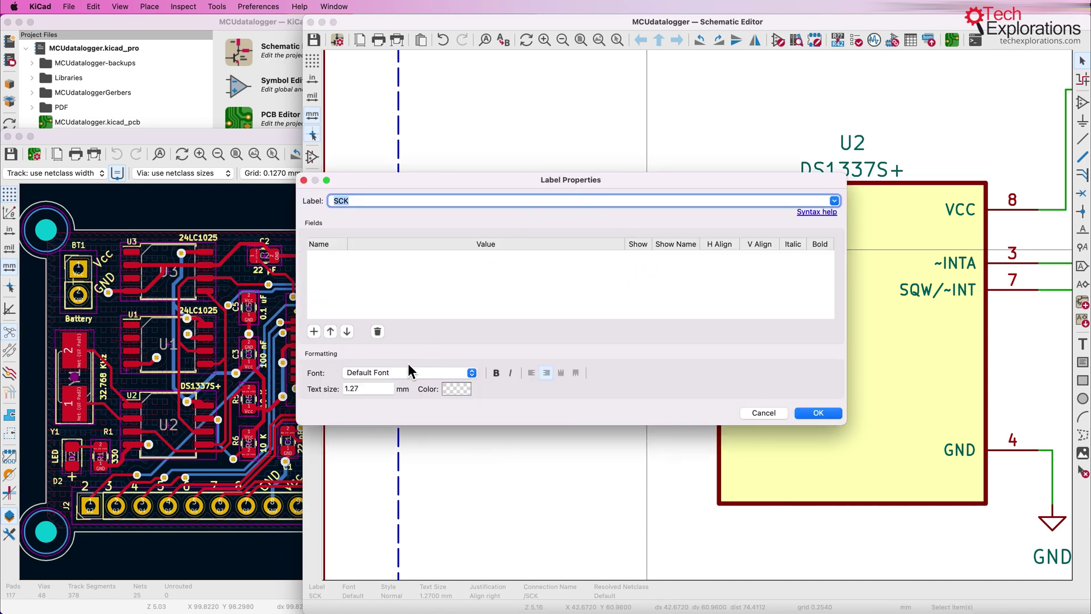
pyautogui.click(380, 373)
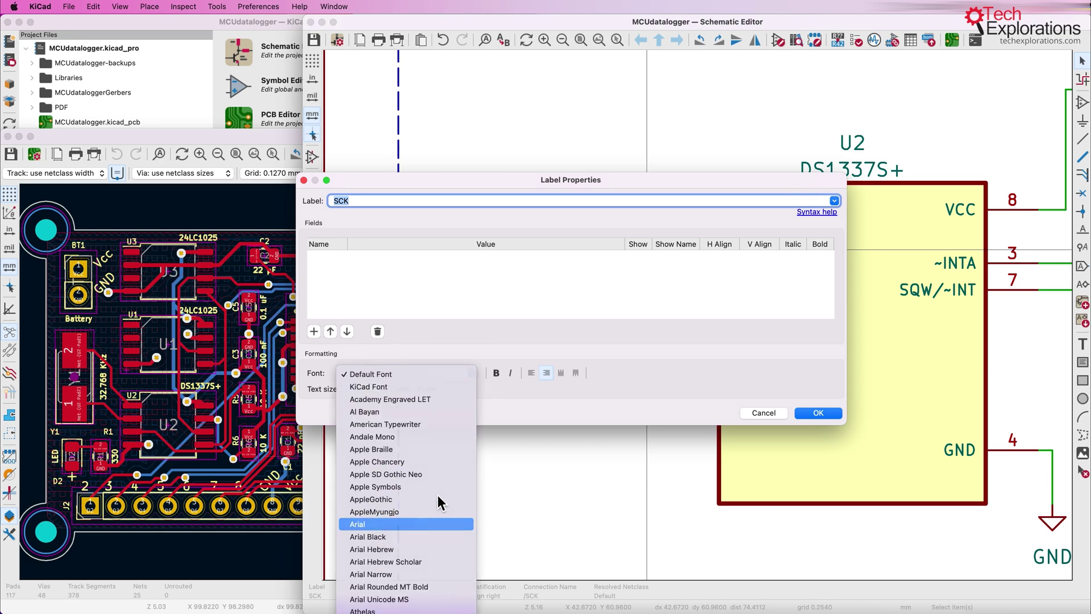
pyautogui.click(400, 523)
pyautogui.click(510, 374)
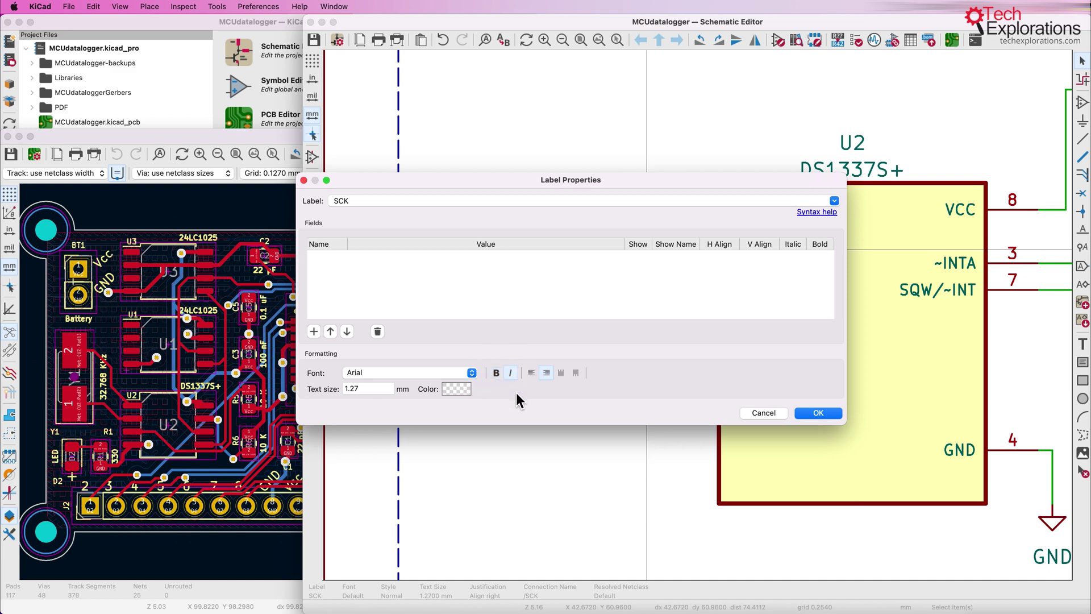
pyautogui.click(818, 413)
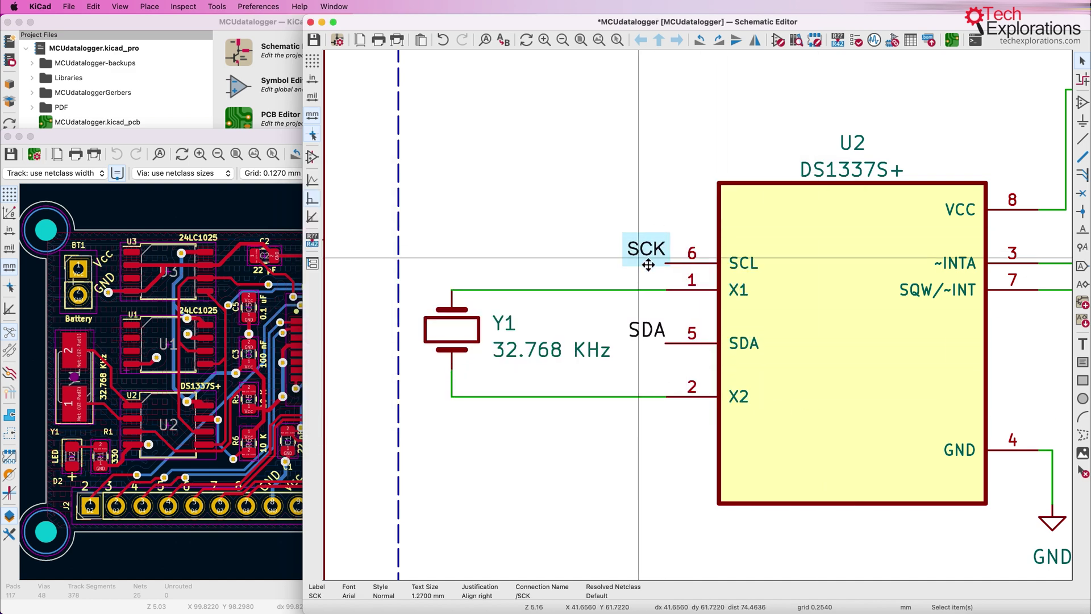
pyautogui.click(622, 227)
pyautogui.click(648, 330)
pyautogui.doubleClick(647, 330)
pyautogui.click(763, 413)
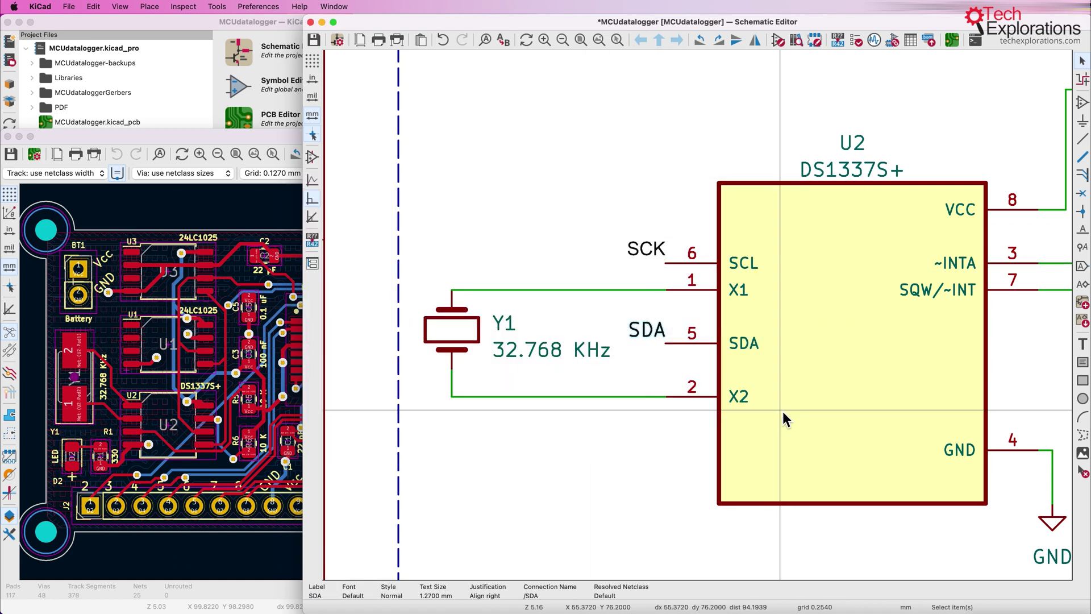
pyautogui.press('super+z')
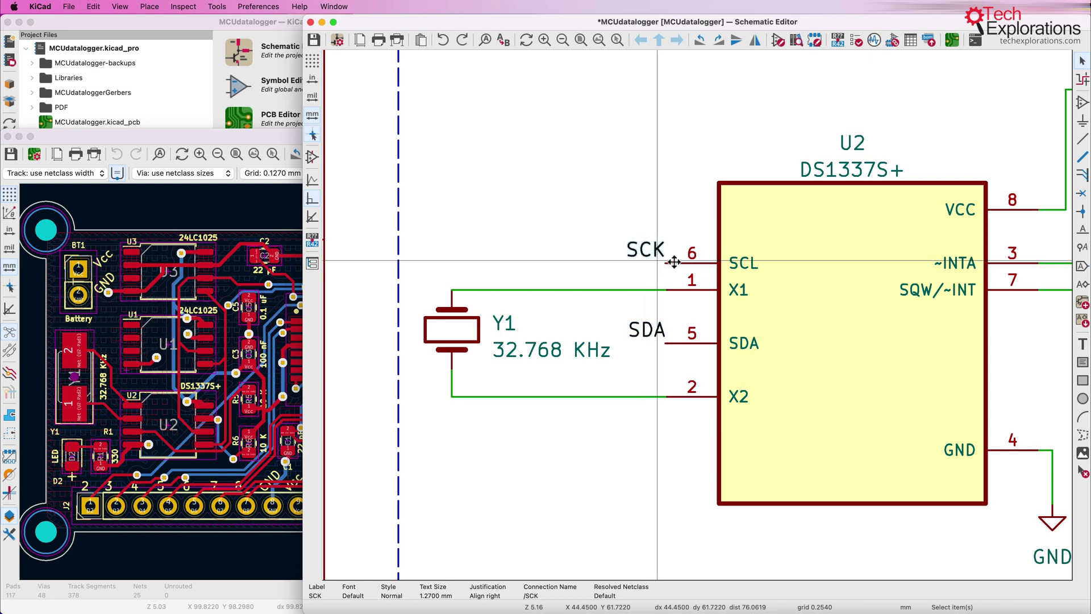
pyautogui.click(517, 241)
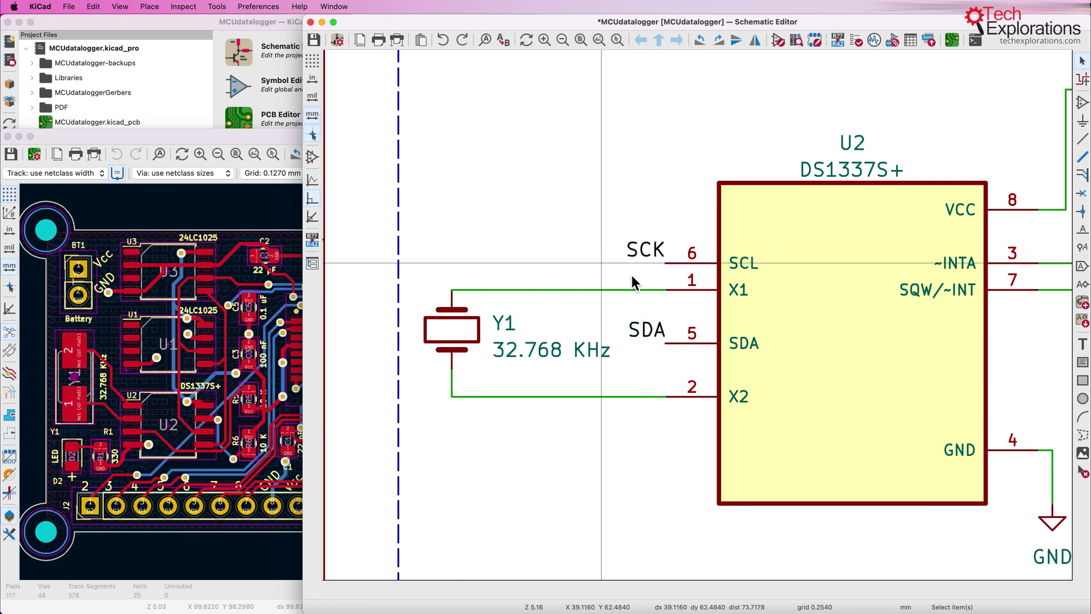
# Step: Create a text item reading 'Here is some sample text' set in the Avenir font
pyautogui.click(1082, 344)
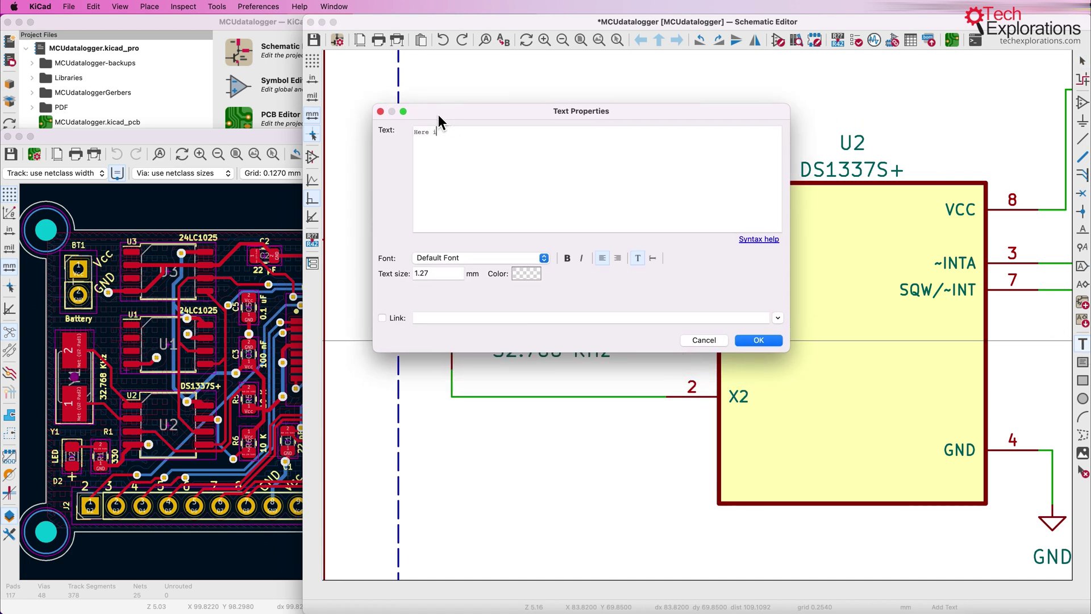
pyautogui.write('Here is some sample text')
pyautogui.click(477, 257)
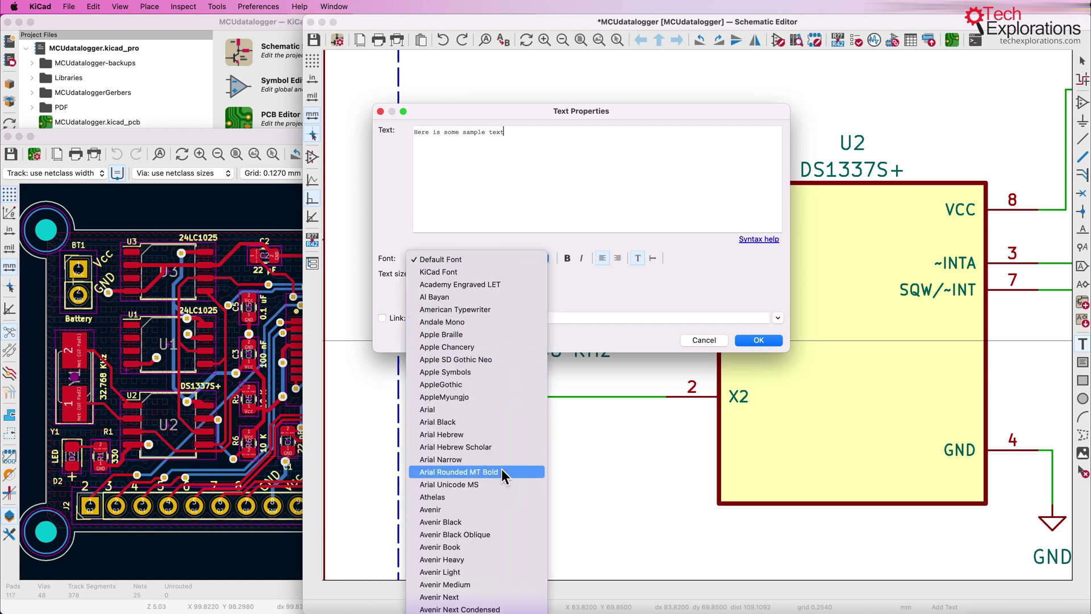
pyautogui.click(480, 510)
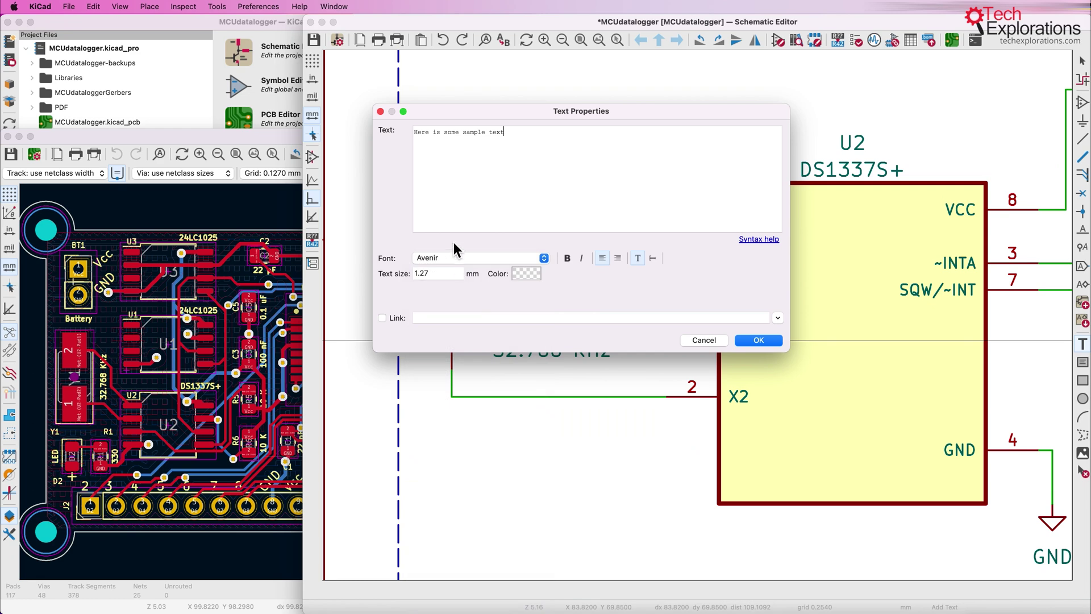
pyautogui.click(479, 260)
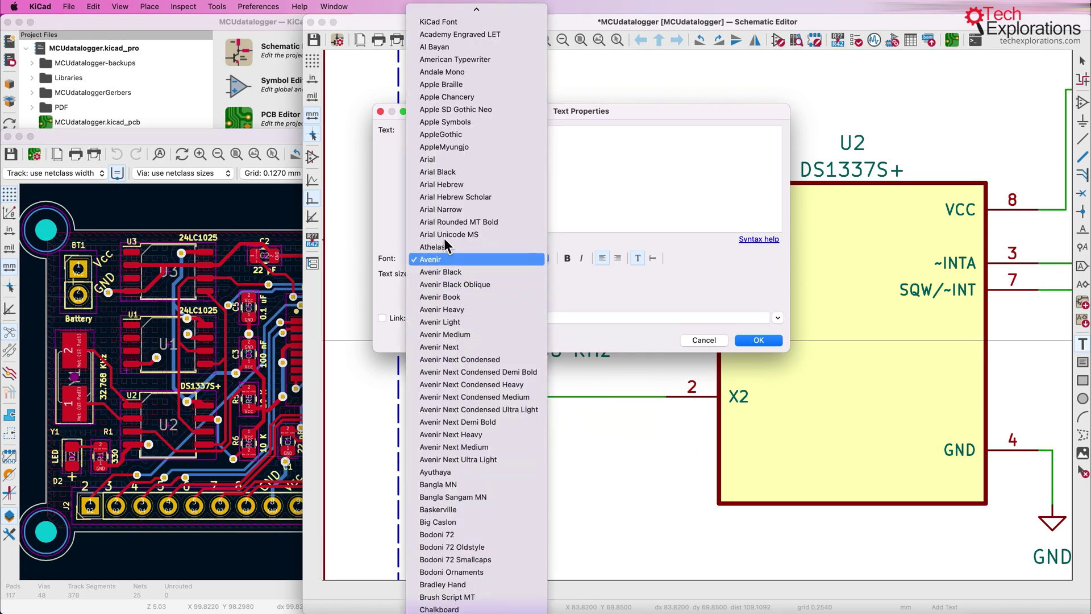
pyautogui.click(709, 287)
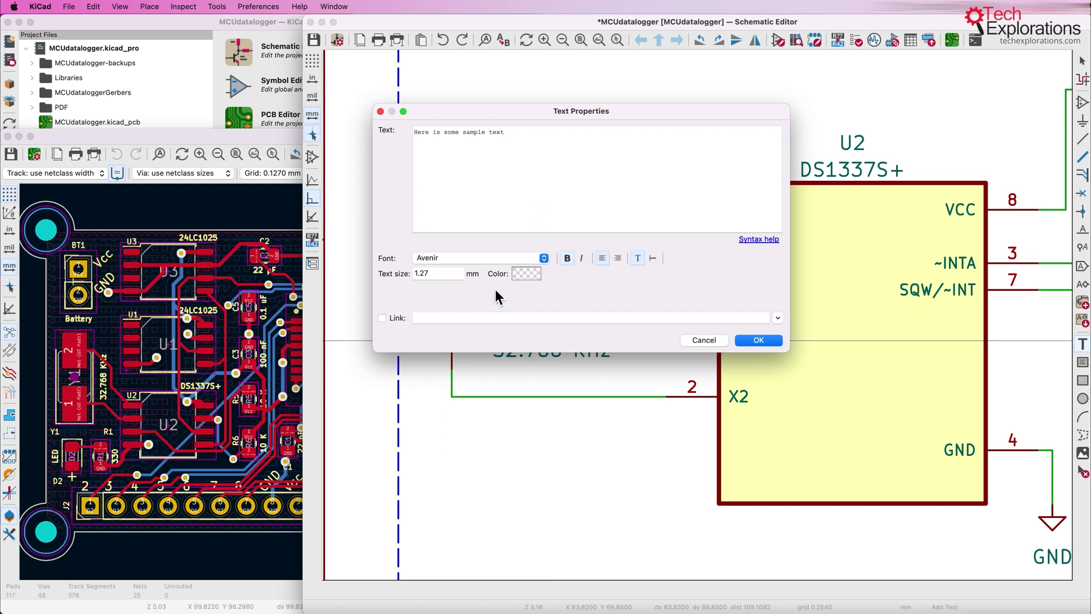
pyautogui.click(531, 279)
pyautogui.click(687, 278)
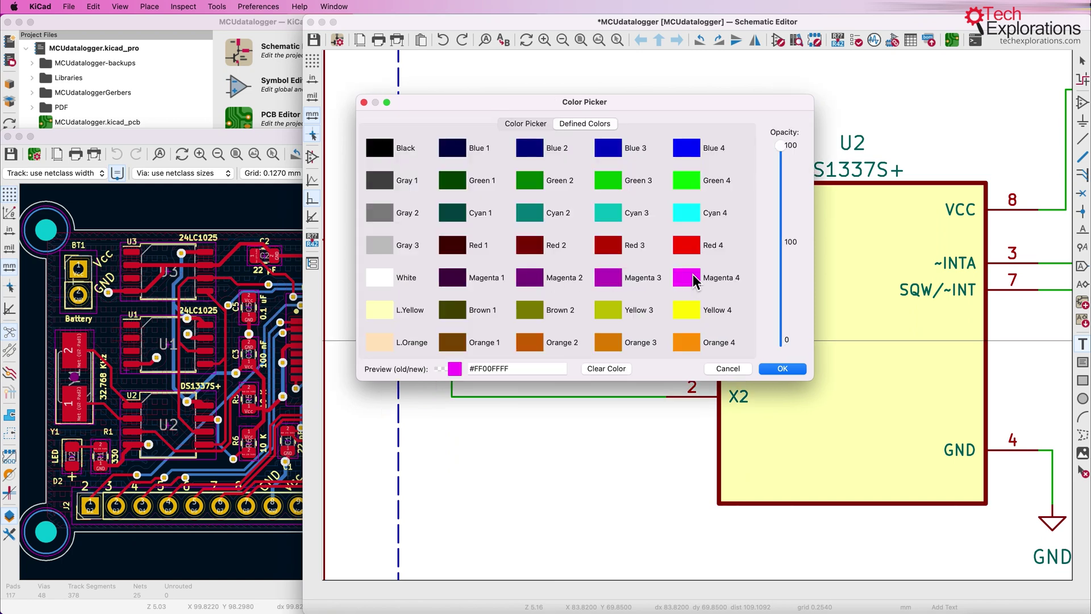
pyautogui.click(783, 368)
pyautogui.click(455, 318)
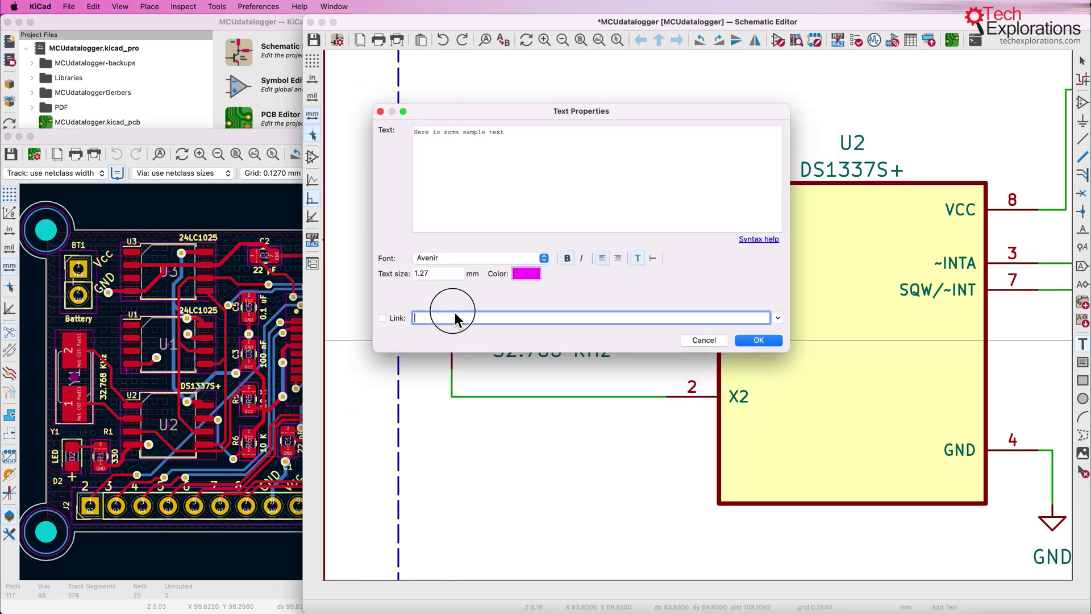
pyautogui.write('https://techexplorations.com')
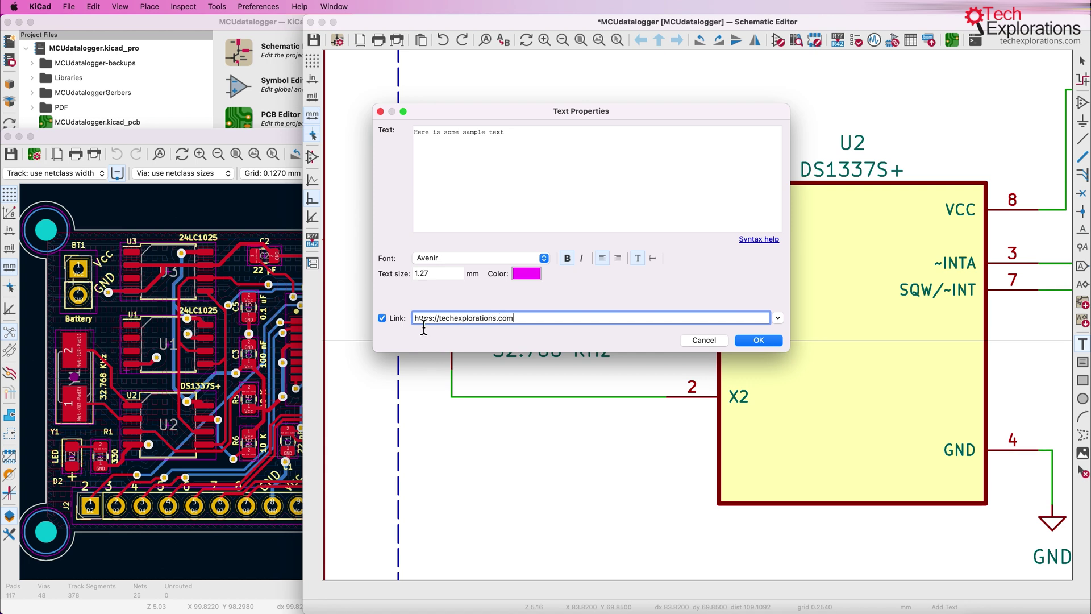
pyautogui.click(750, 341)
pyautogui.click(450, 134)
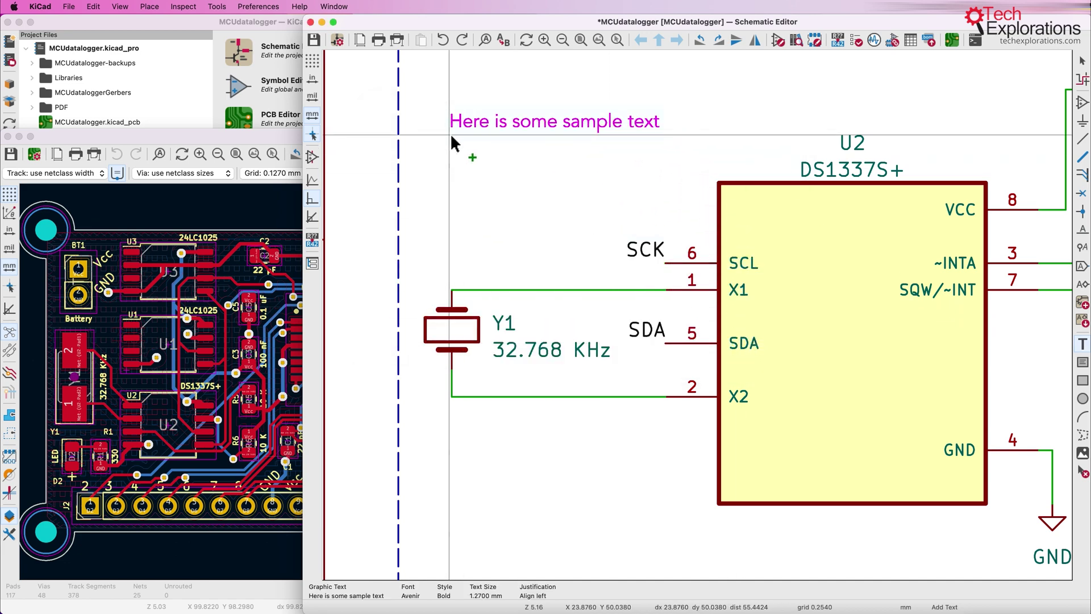
# Step: Deselect the sample text and open its techexplorations.com link in the browser
pyautogui.click(1083, 62)
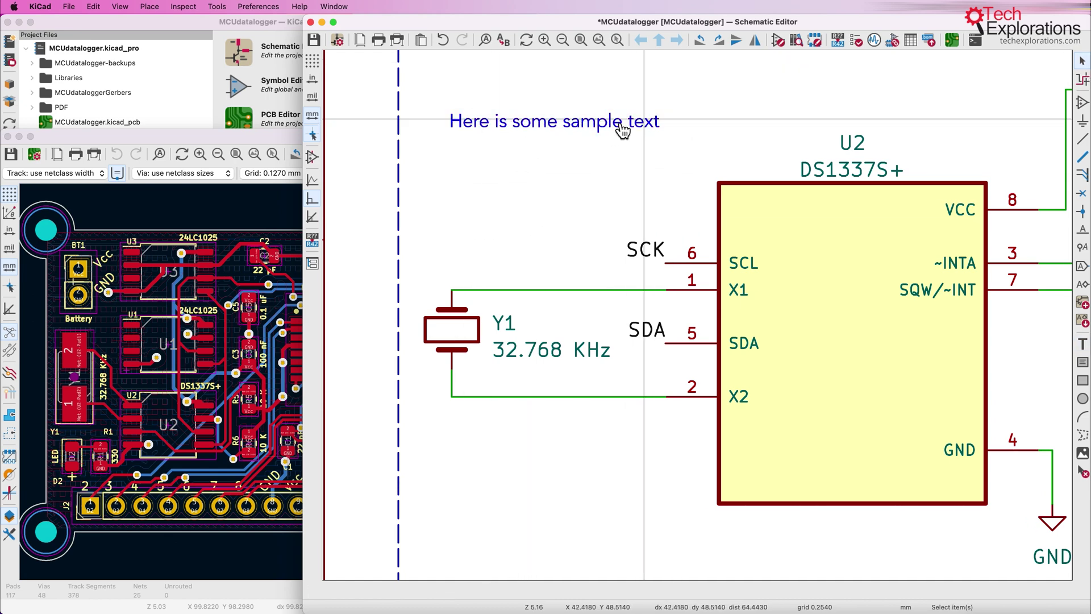
pyautogui.moveTo(540, 121)
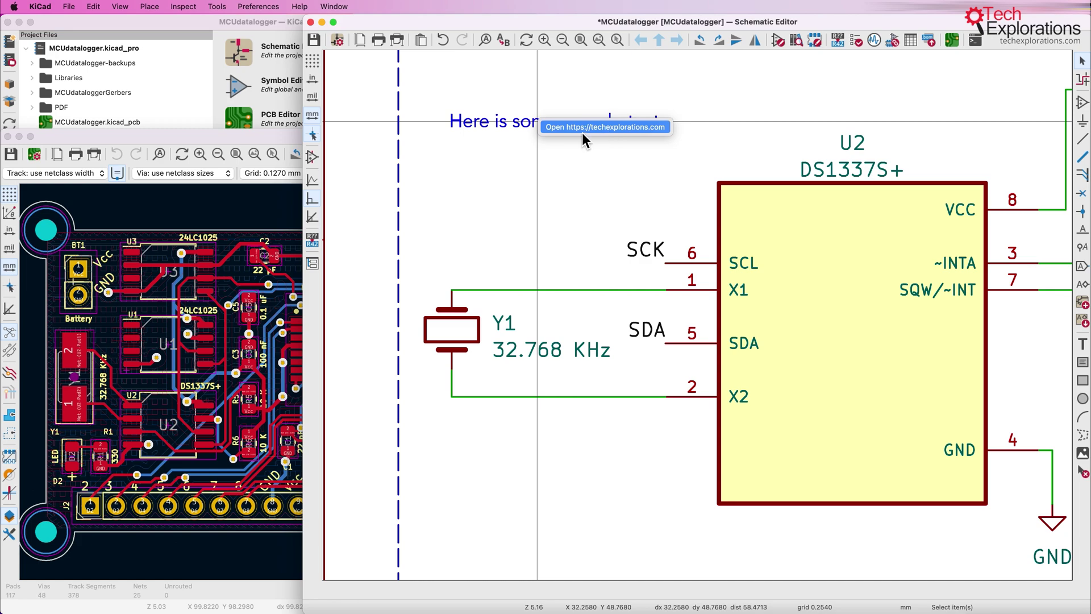
pyautogui.click(599, 129)
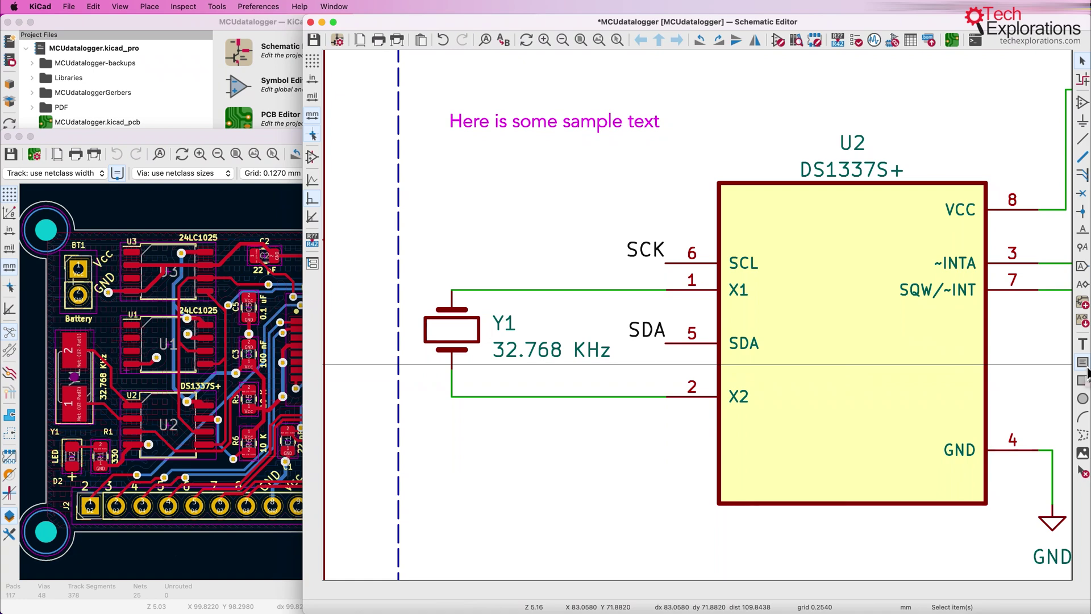
# Step: Draw a text box and enter 'This an example of a text box.'
pyautogui.click(1083, 362)
pyautogui.click(441, 148)
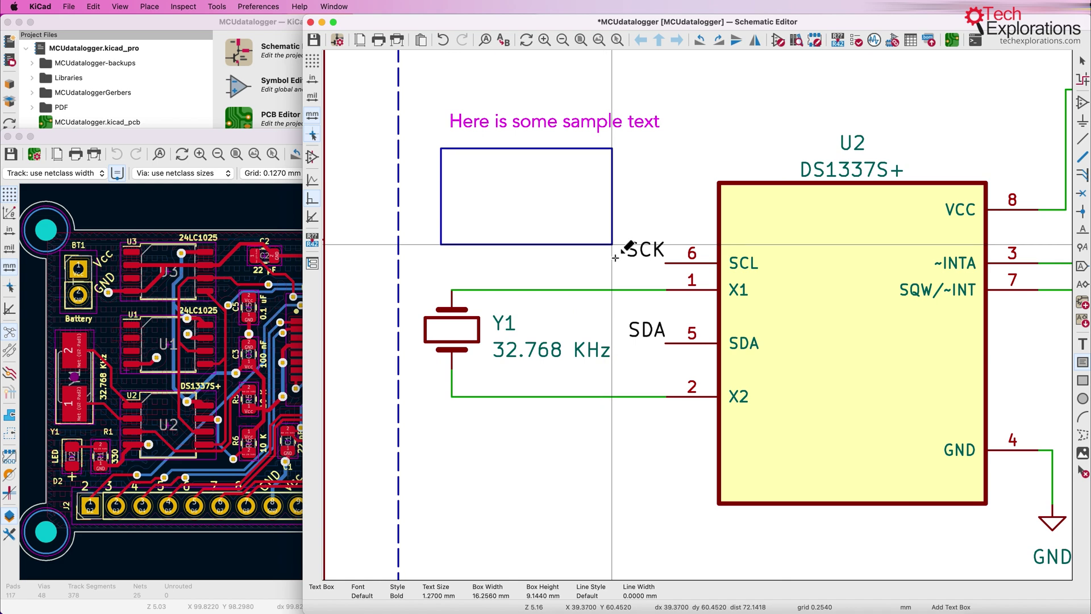
pyautogui.click(627, 250)
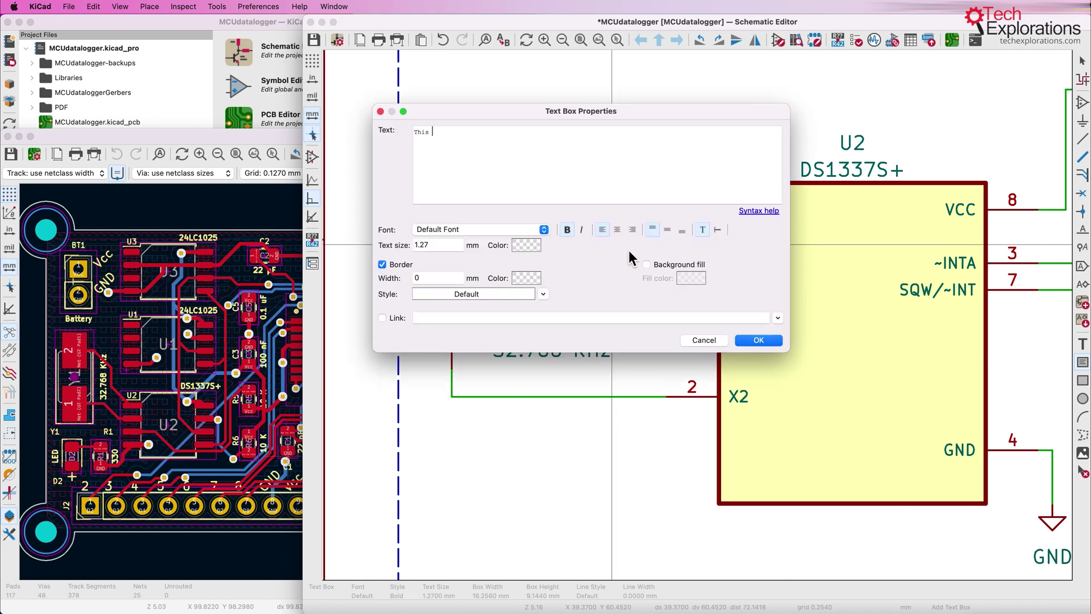
pyautogui.write('This an examp')
pyautogui.write('le of th')
pyautogui.press('BackSpace')
pyautogui.press('BackSpace')
pyautogui.write('a text box.')
# Step: Set the text box text to Avenir Next, size 3, colour Green 2
pyautogui.click(450, 230)
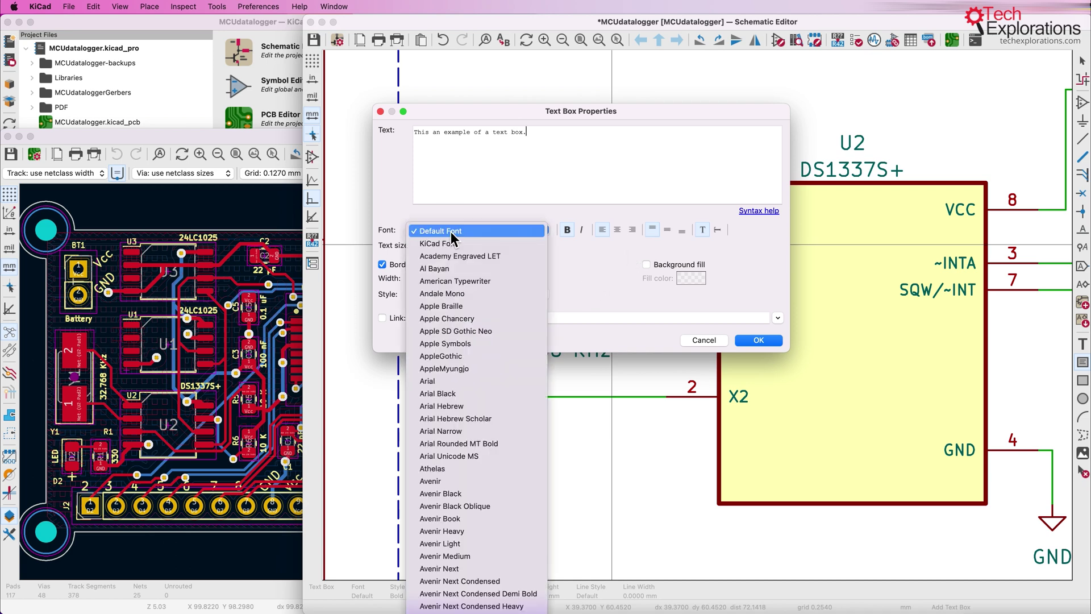
pyautogui.click(461, 568)
pyautogui.moveTo(445, 249); pyautogui.dragTo(403, 249)
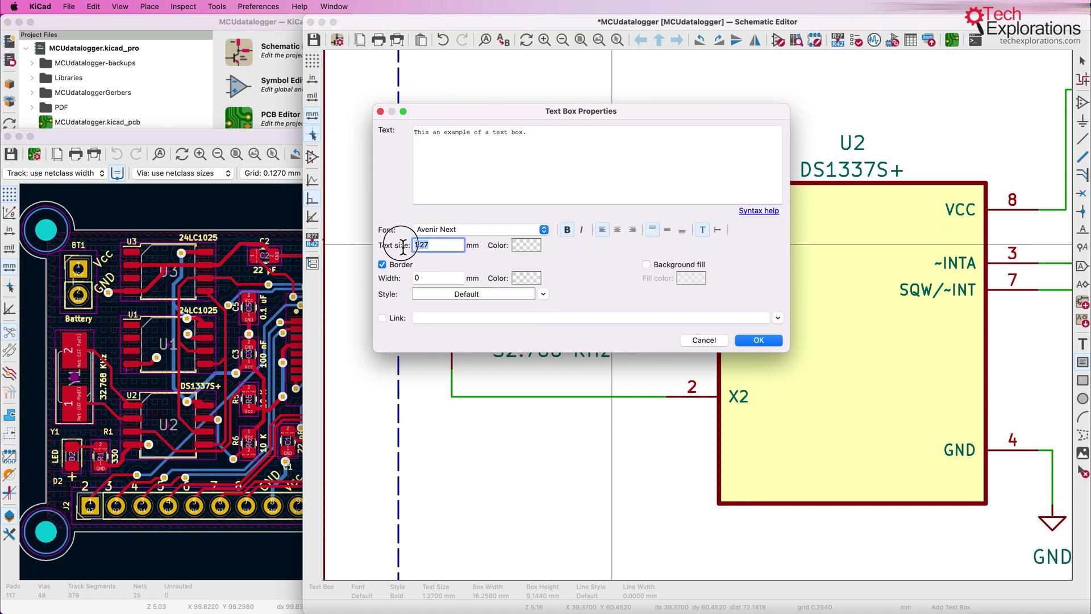
pyautogui.write('3')
pyautogui.click(526, 245)
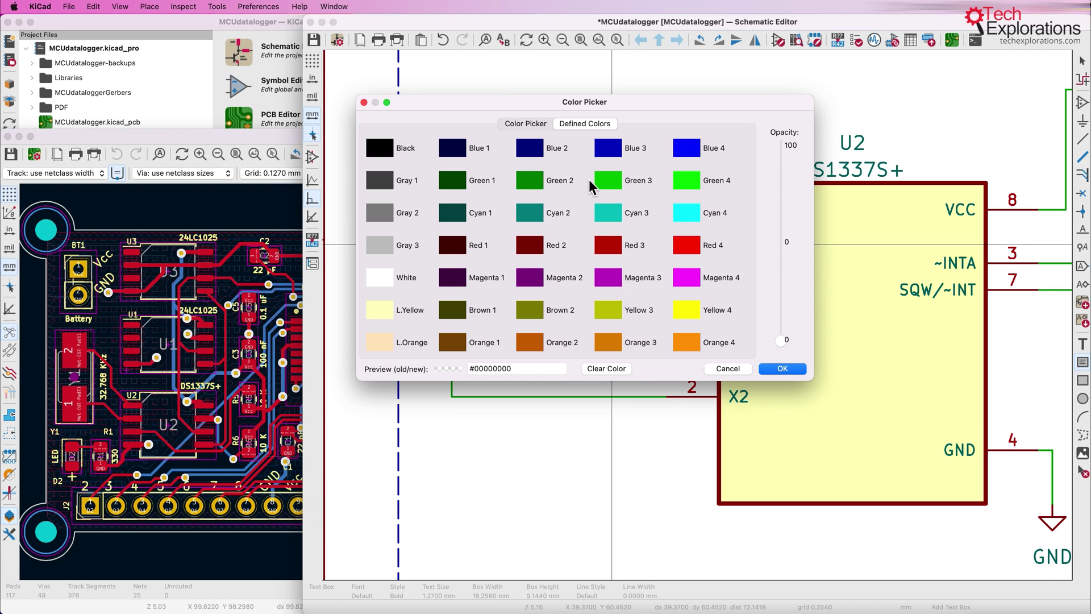
pyautogui.click(535, 181)
pyautogui.click(786, 372)
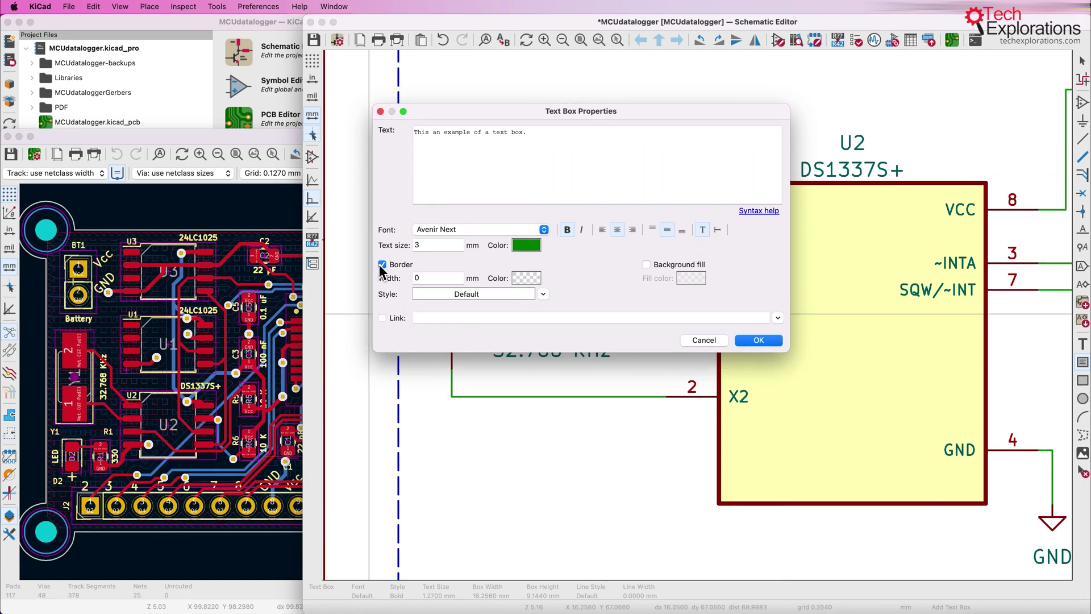
# Step: Give the text box a 1 mm Red 4 border and apply the settings
pyautogui.press('Tab')
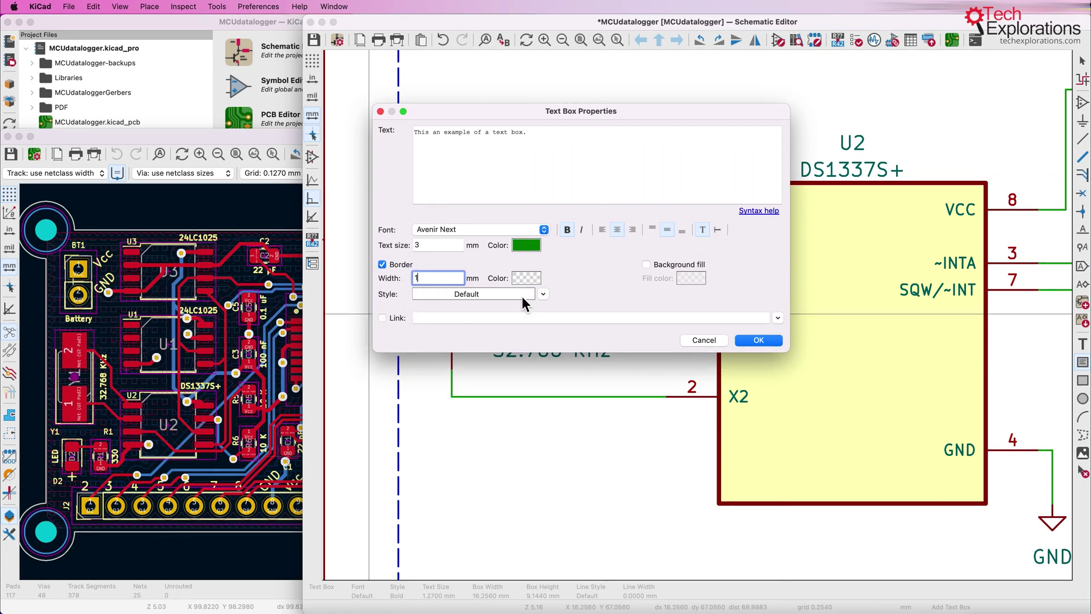
pyautogui.click(525, 278)
pyautogui.click(680, 249)
pyautogui.click(782, 369)
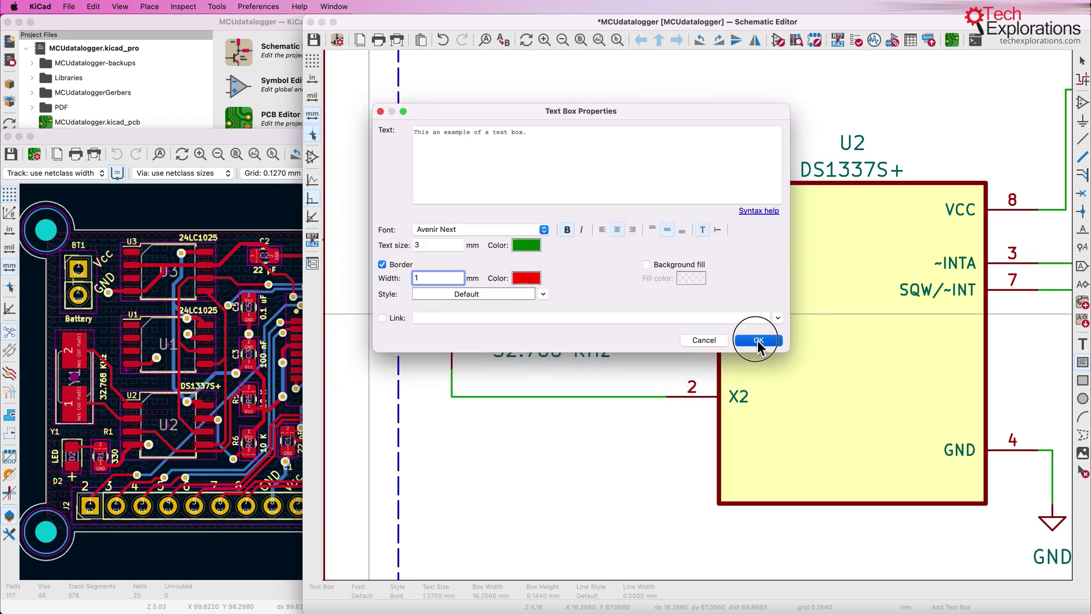
pyautogui.click(759, 340)
# Step: Enlarge the text box so the text fits and move it below the U2 clock chip
pyautogui.press('Escape')
pyautogui.click(615, 248)
pyautogui.moveTo(615, 248); pyautogui.dragTo(757, 379)
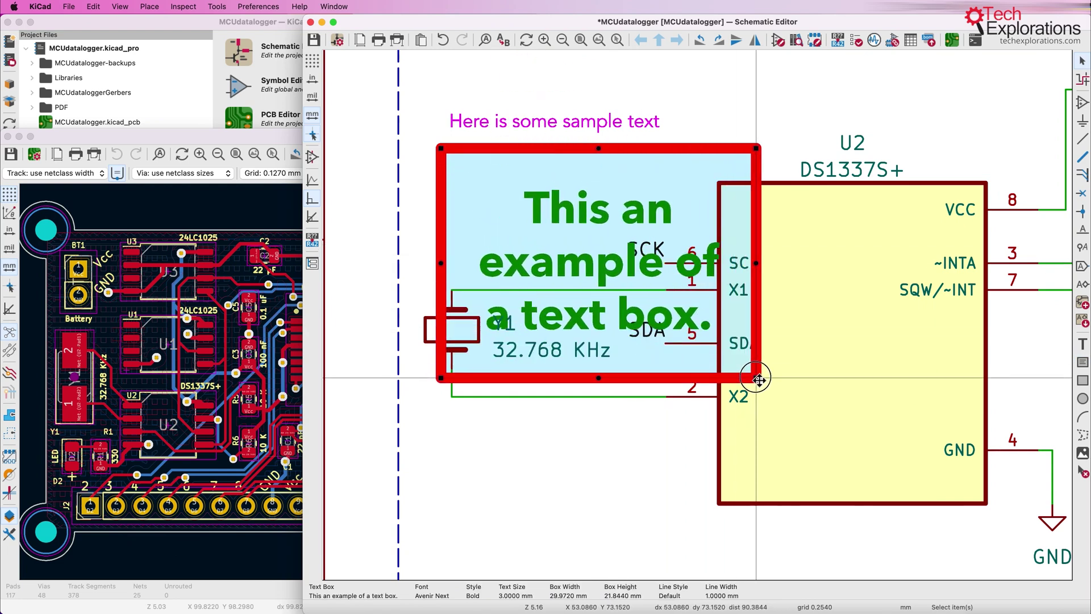
pyautogui.press('m')
pyautogui.scroll(-2, 698, 314)
pyautogui.click(696, 314)
pyautogui.scroll(-3, 817, 350)
pyautogui.press('m')
pyautogui.click(603, 396)
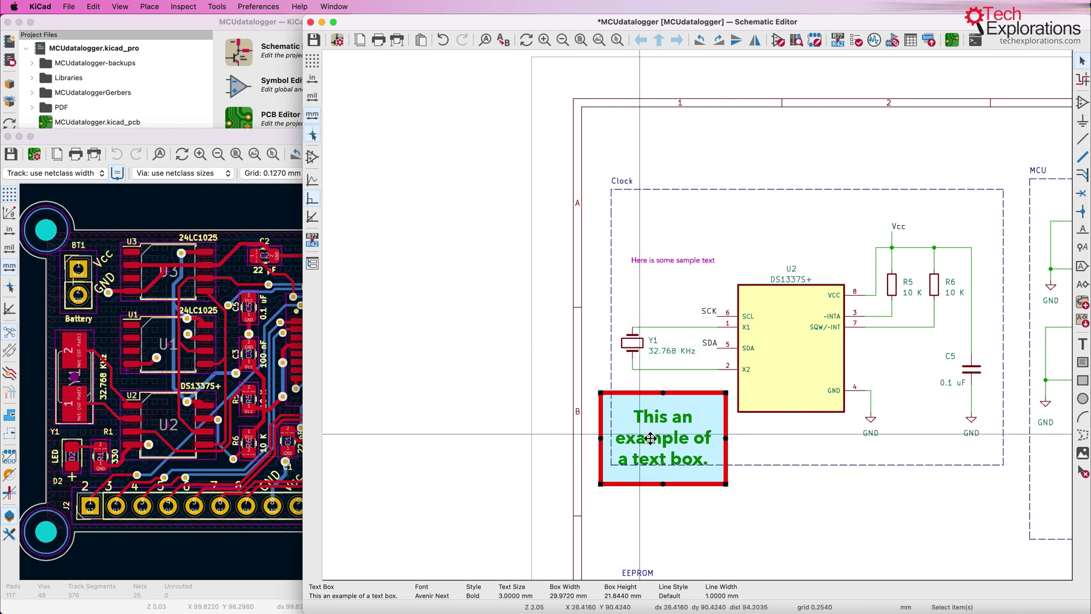
pyautogui.doubleClick(686, 432)
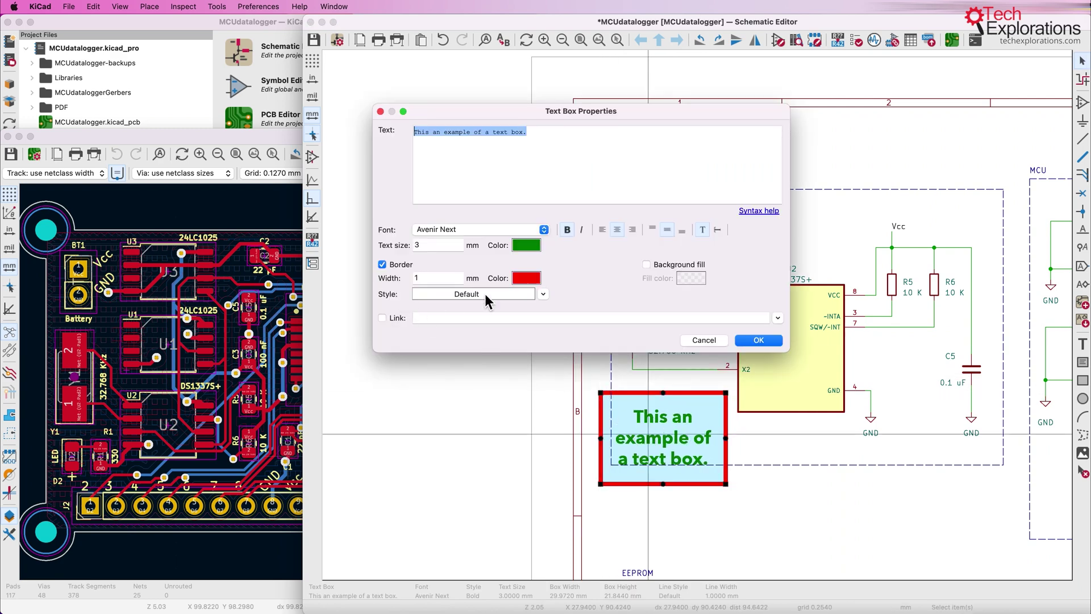
pyautogui.click(468, 316)
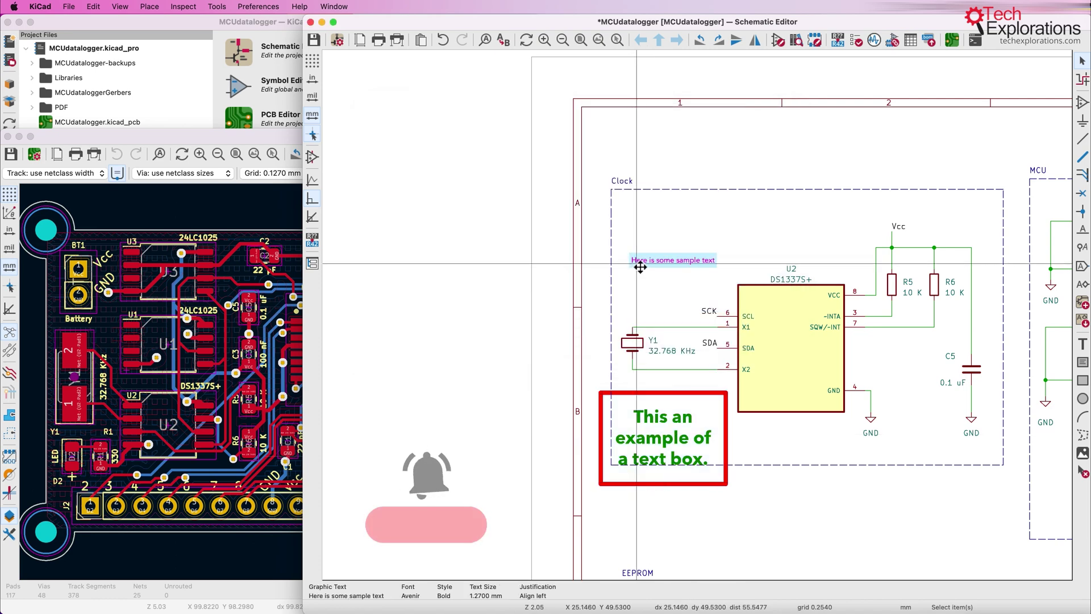
pyautogui.doubleClick(640, 266)
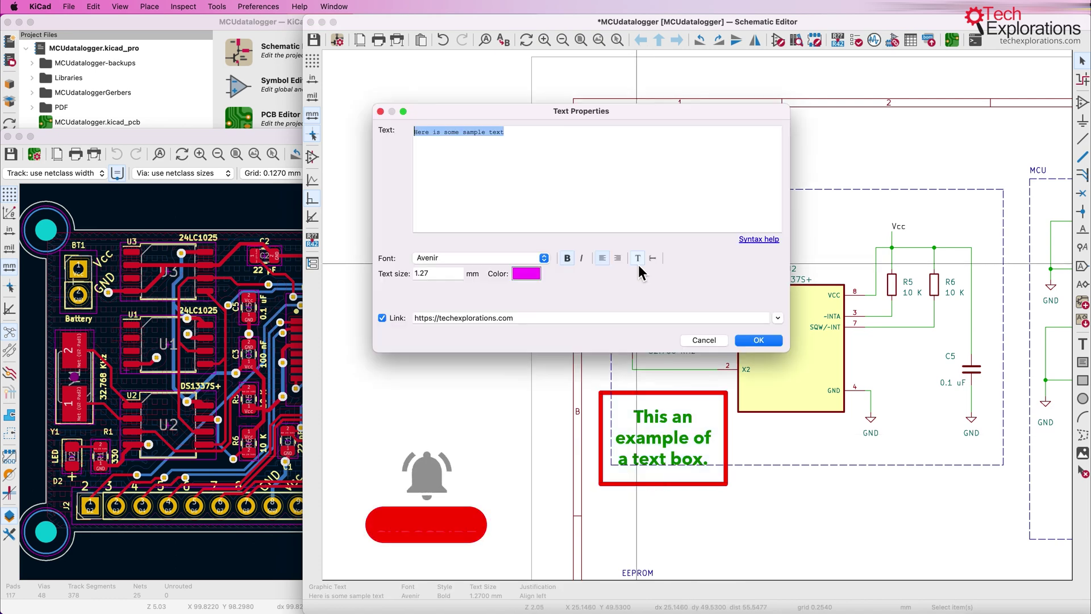
pyautogui.tripleClick(533, 316)
pyautogui.press('super+c')
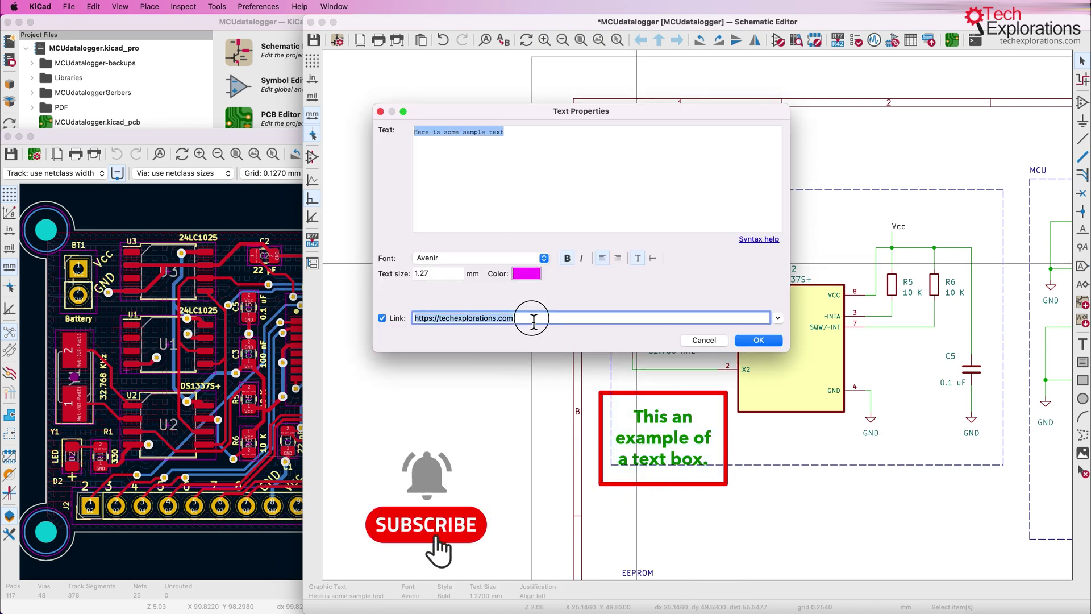
pyautogui.click(759, 340)
# Step: Enable a link on the text box, paste the copied address, and apply it
pyautogui.rightClick(666, 431)
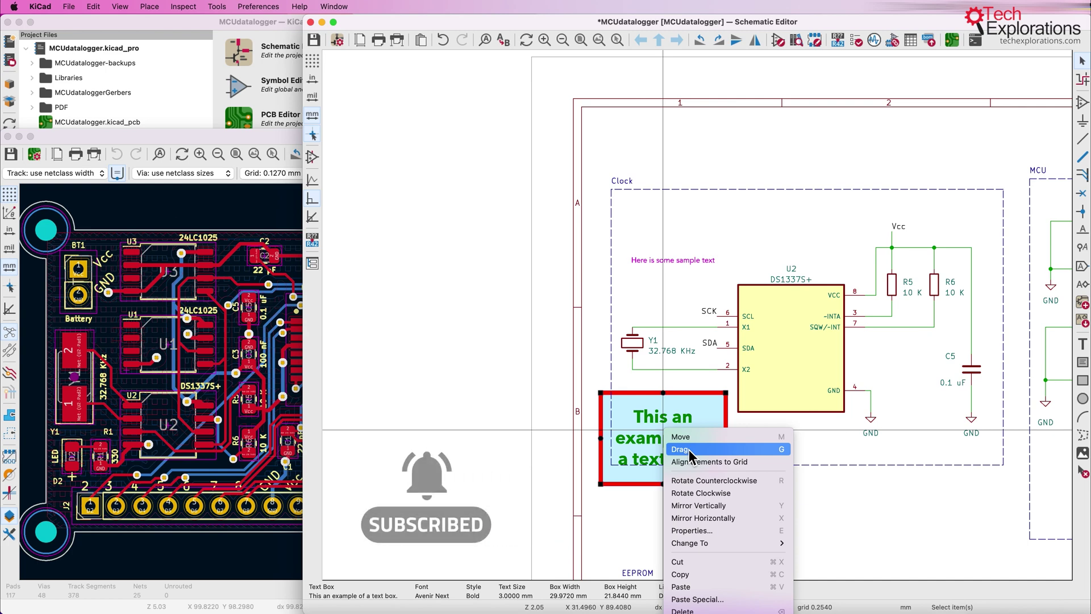
pyautogui.click(662, 429)
pyautogui.doubleClick(652, 417)
pyautogui.click(531, 317)
pyautogui.press('super+v')
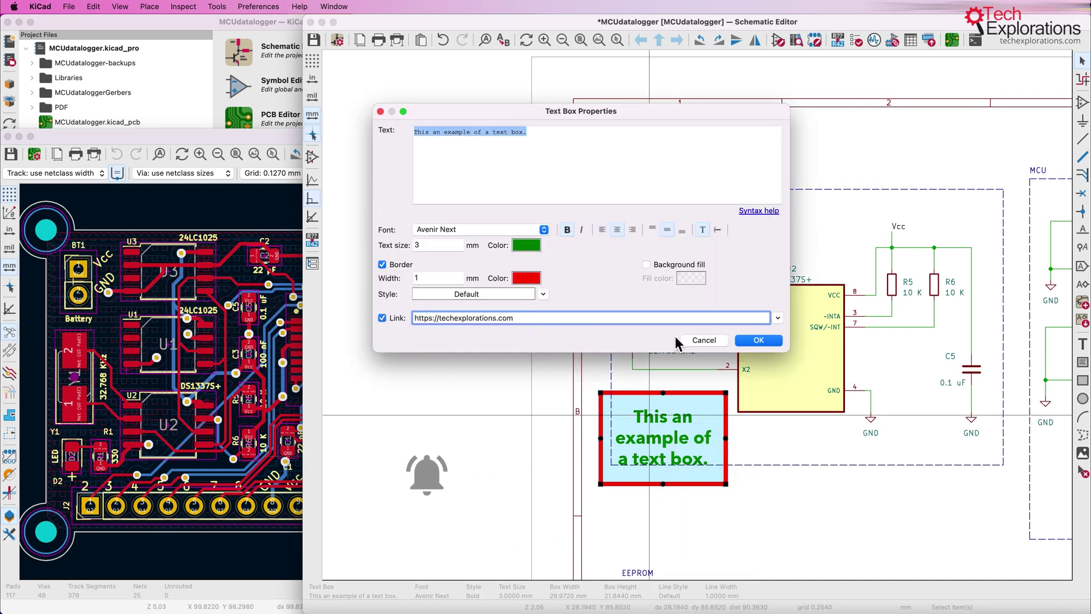
pyautogui.click(759, 339)
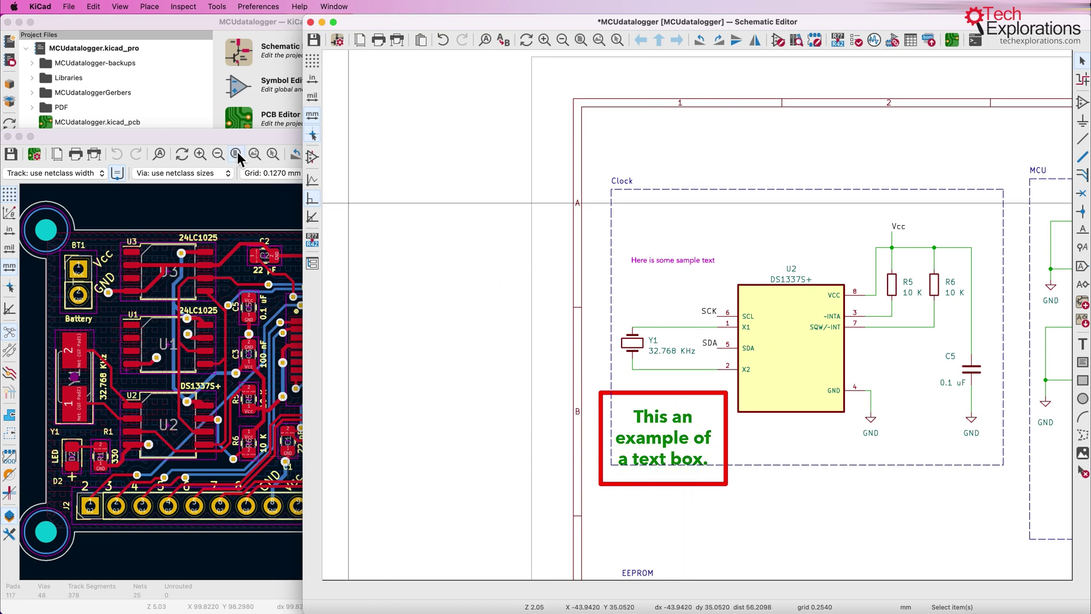
pyautogui.click(206, 132)
# Step: Enlarge the PCB Editor window, zoom in on U3, and select its 24LC1025 label
pyautogui.moveTo(715, 134); pyautogui.dragTo(810, 99)
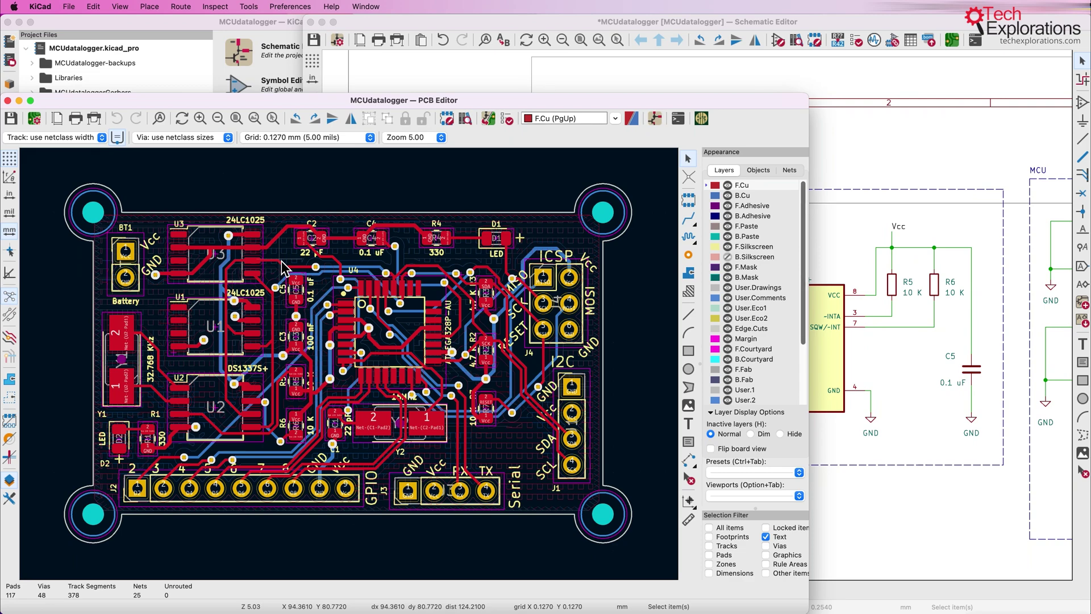
pyautogui.scroll(3, 325, 375)
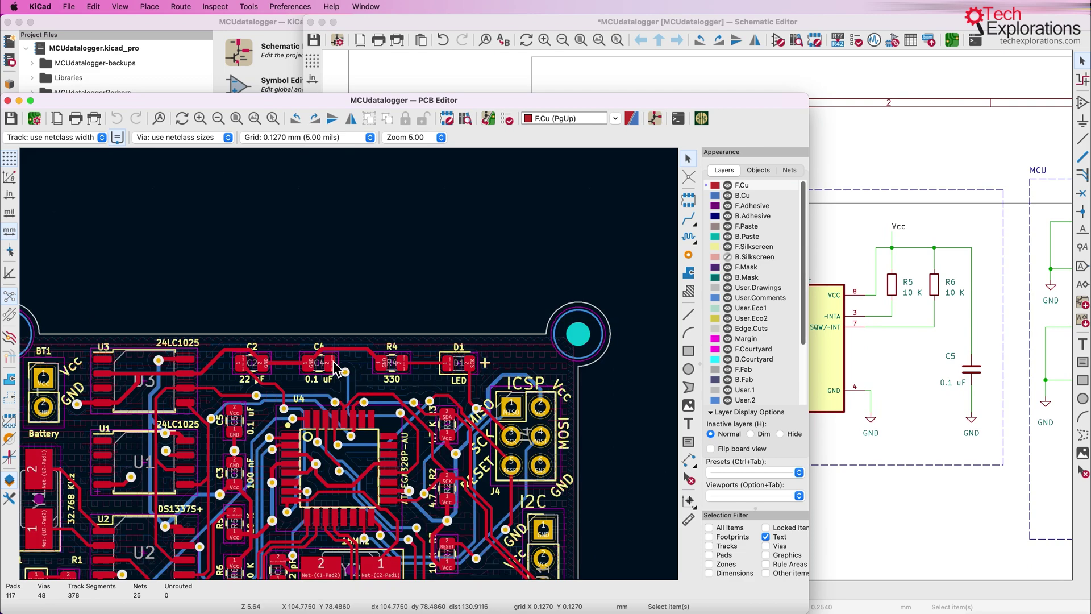
pyautogui.scroll(9, 325, 375)
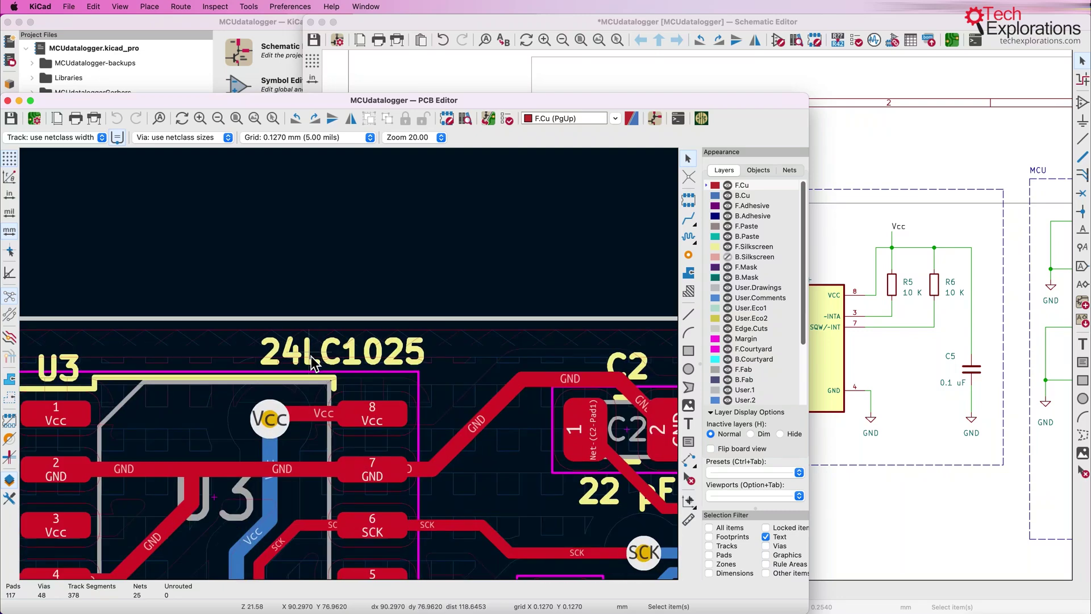
pyautogui.moveTo(305, 284); pyautogui.dragTo(266, 251, button='middle')
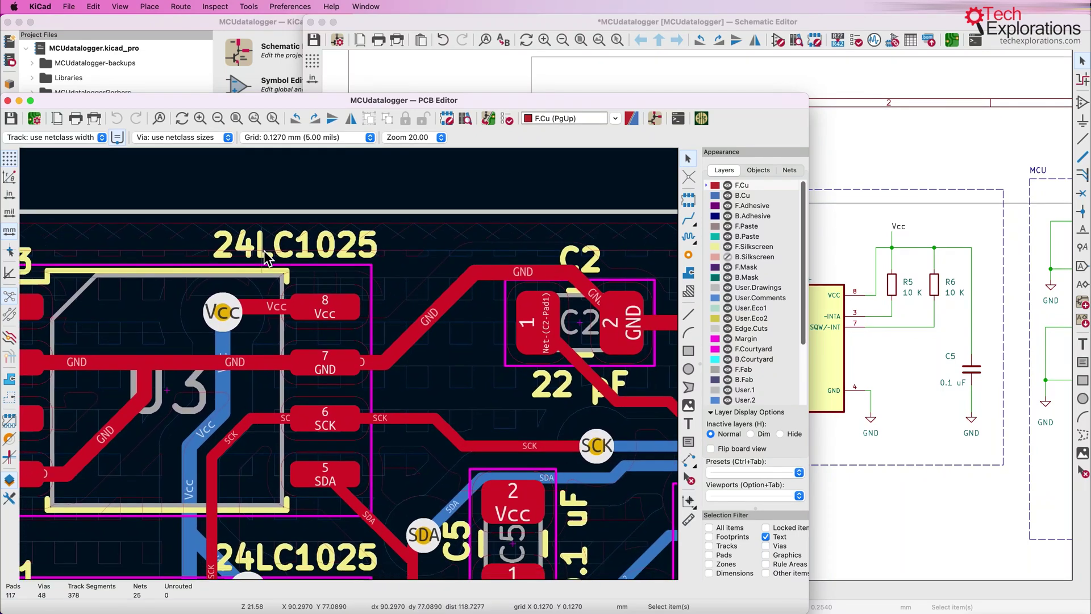
pyautogui.click(265, 252)
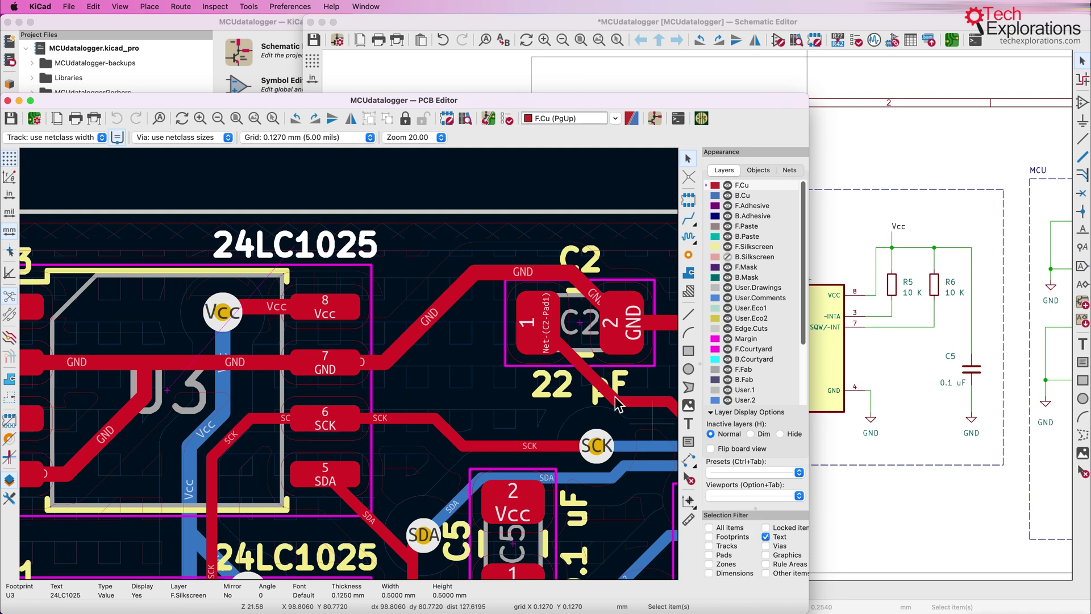
# Step: Set the 24LC1025 label to Arial Black with 0.9 mm width and height
pyautogui.doubleClick(262, 244)
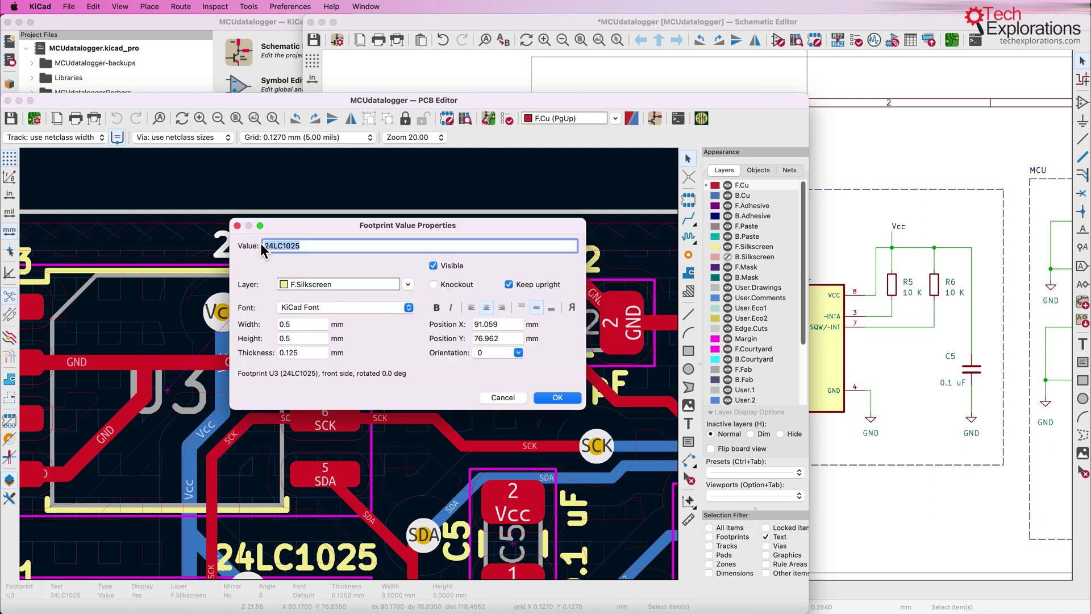
pyautogui.click(340, 308)
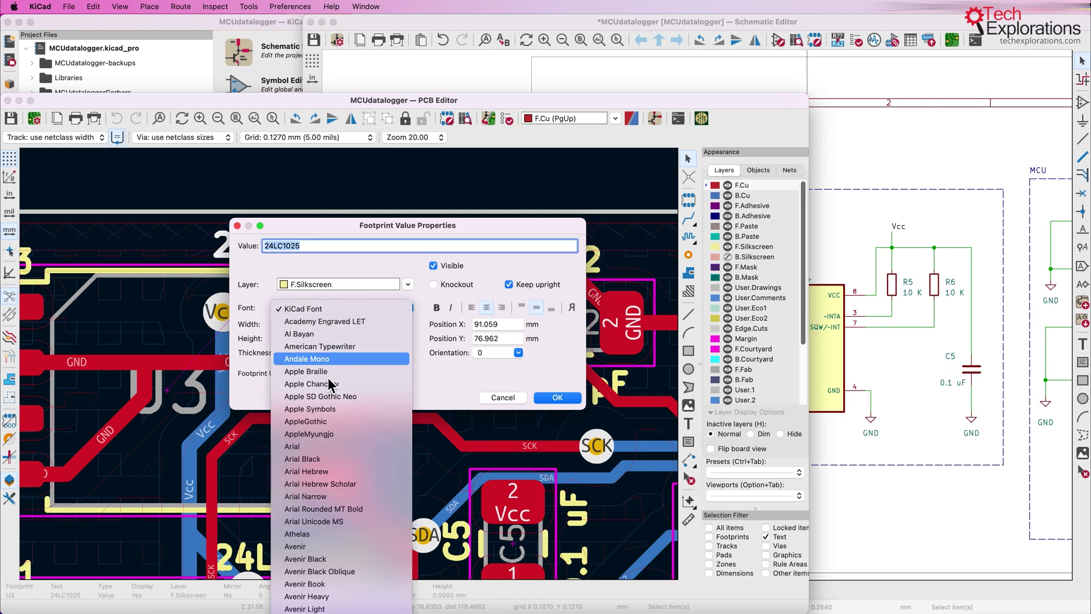
pyautogui.click(324, 459)
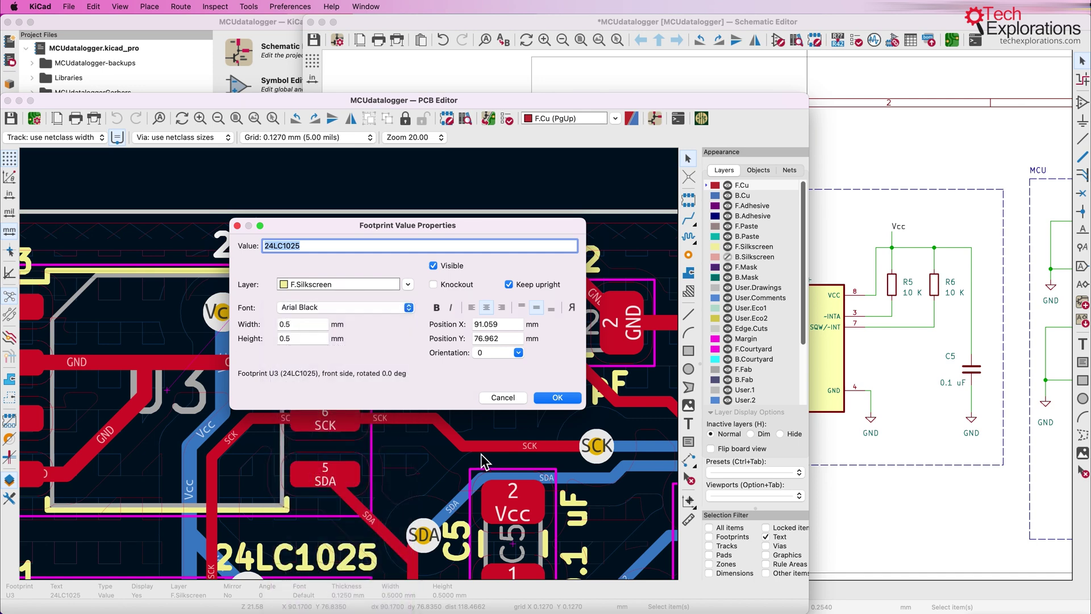
pyautogui.click(284, 325)
pyautogui.click(301, 329)
pyautogui.press('BackSpace')
pyautogui.write('9')
pyautogui.click(284, 339)
pyautogui.write('0.9')
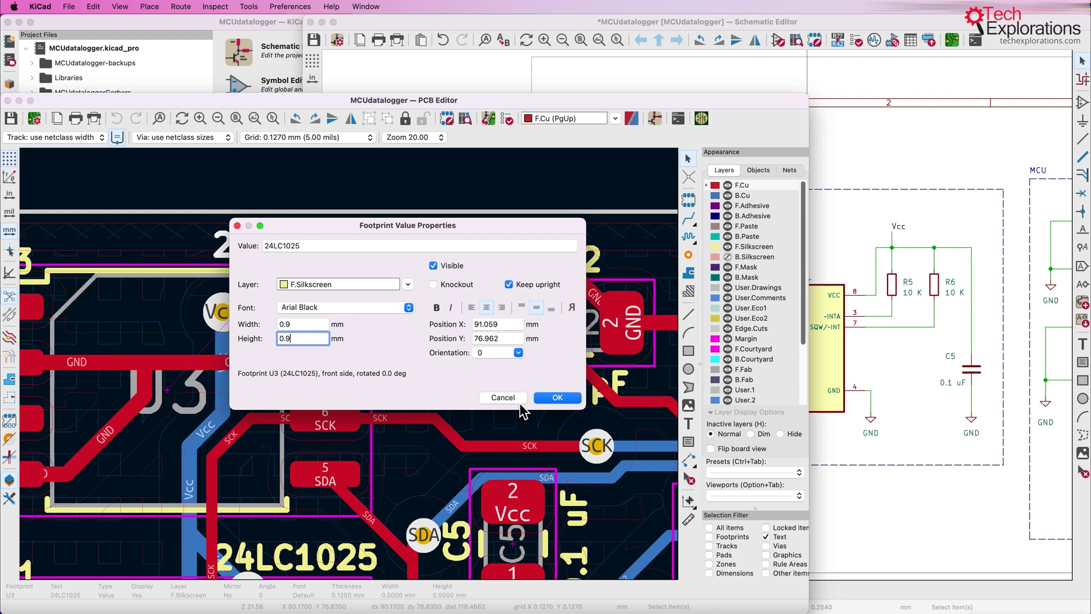
pyautogui.click(560, 397)
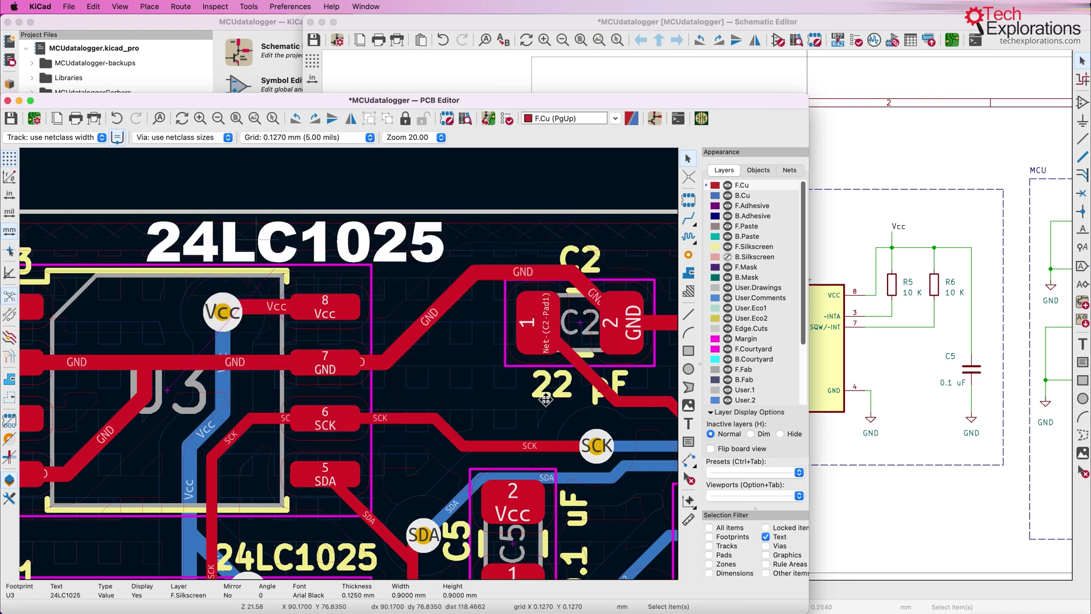
# Step: Zoom out and pick up the 24LC1025 label to move it
pyautogui.scroll(-5, 353, 368)
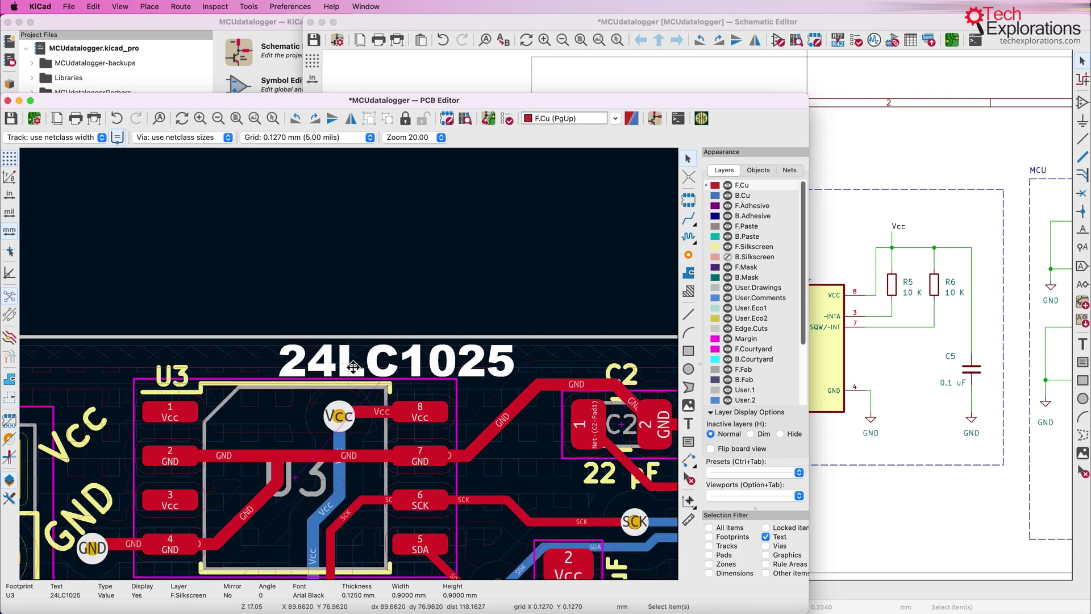
pyautogui.scroll(-1, 353, 367)
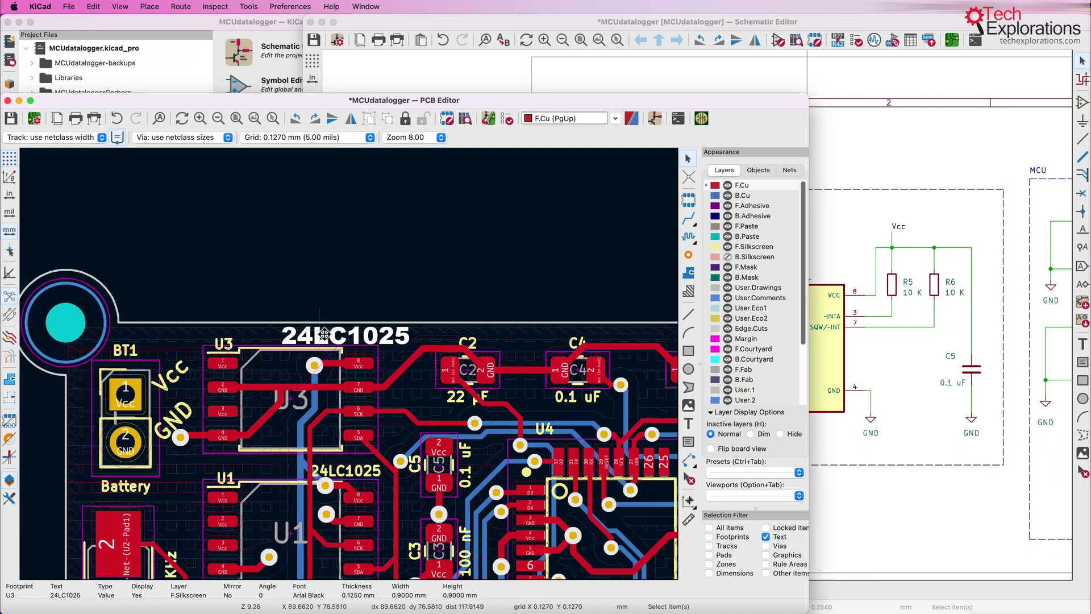
pyautogui.press('m')
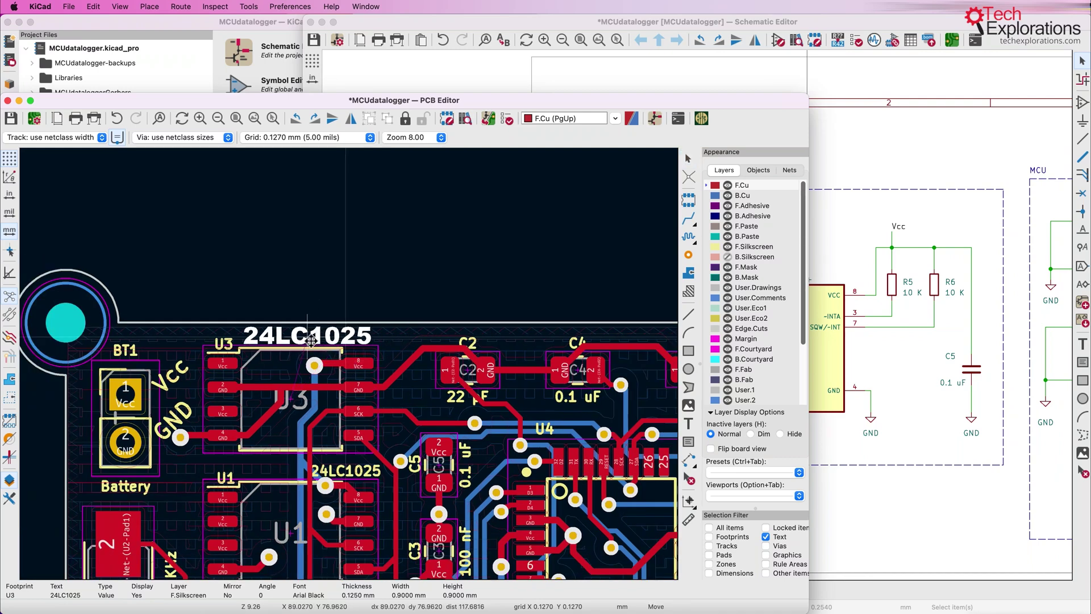
# Step: Drop the label further left above U3 and mirror its text
pyautogui.click(300, 335)
pyautogui.doubleClick(300, 336)
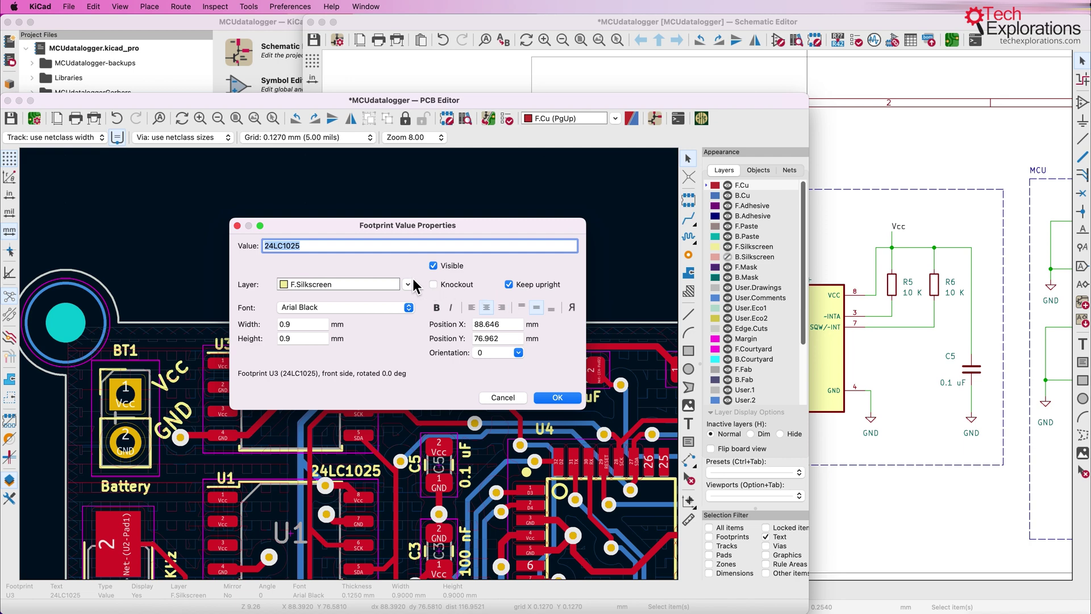
pyautogui.click(572, 308)
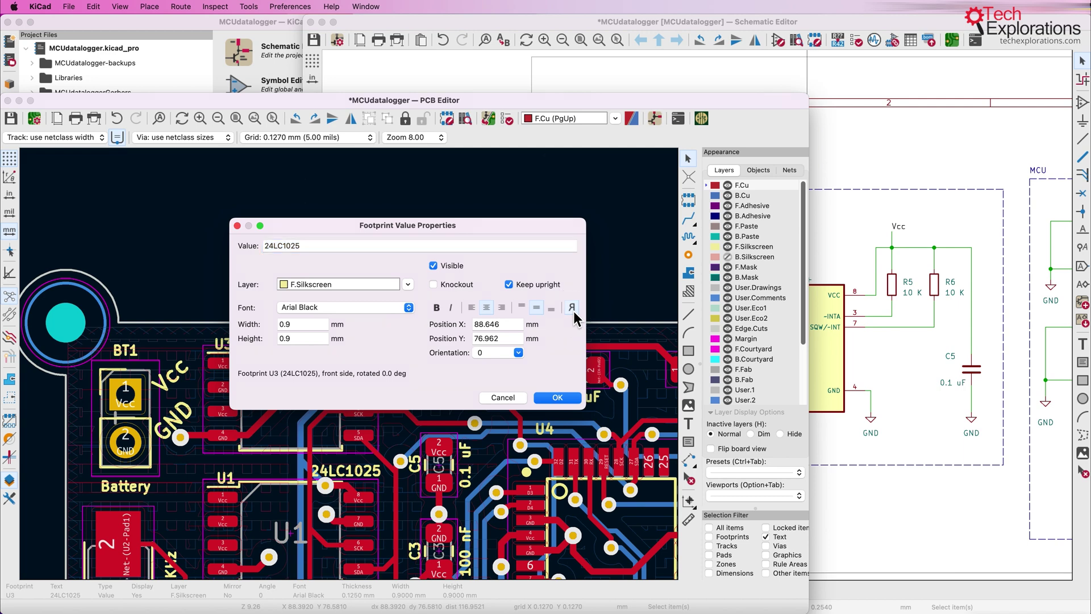
pyautogui.click(557, 398)
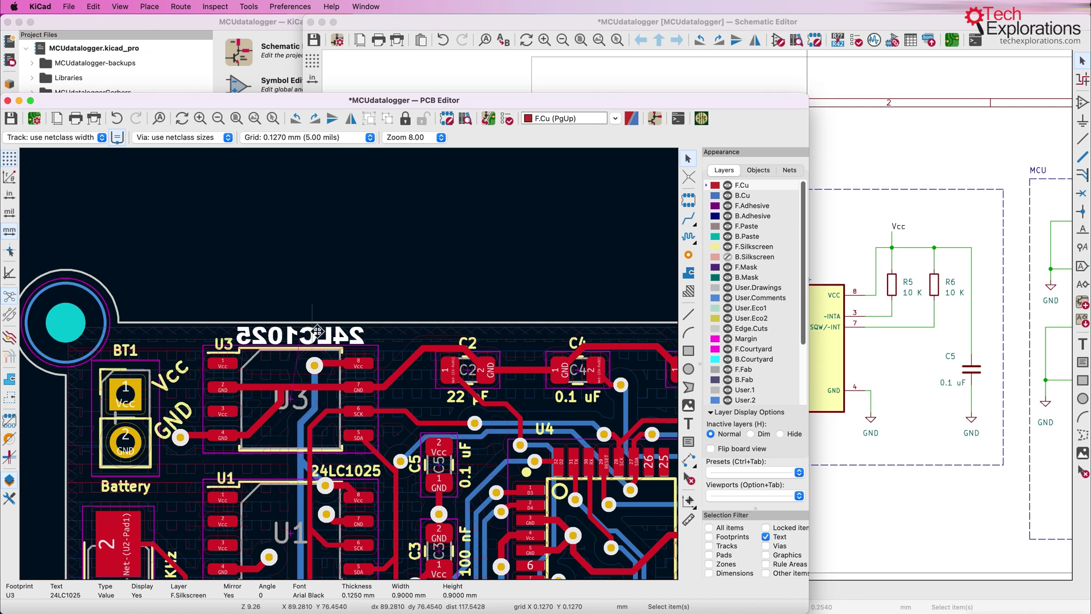
# Step: Move the 24LC1025 label onto the B.Silkscreen layer
pyautogui.doubleClick(317, 339)
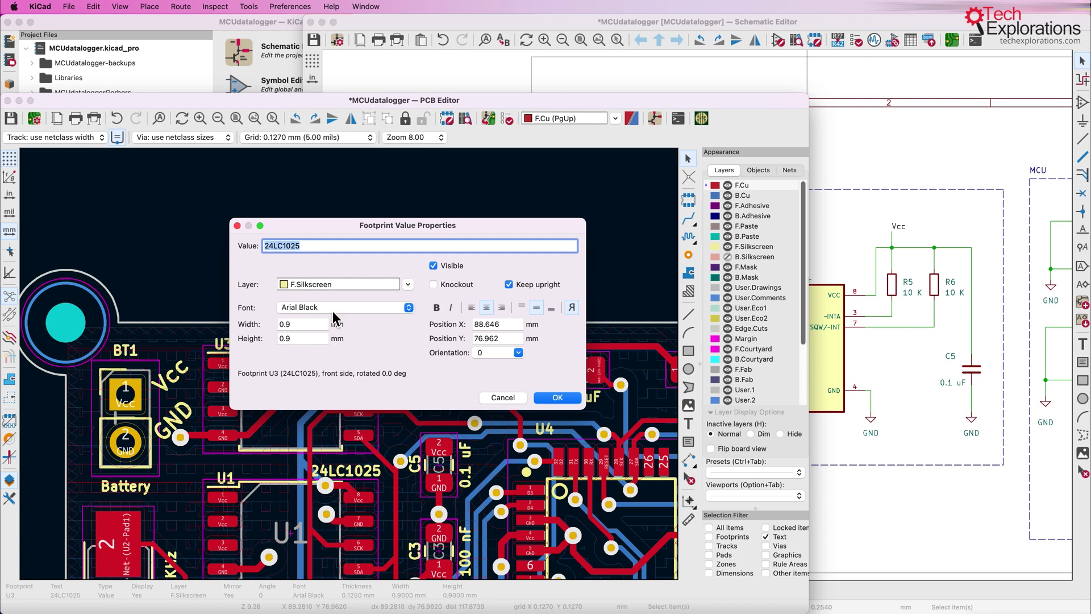
pyautogui.click(343, 281)
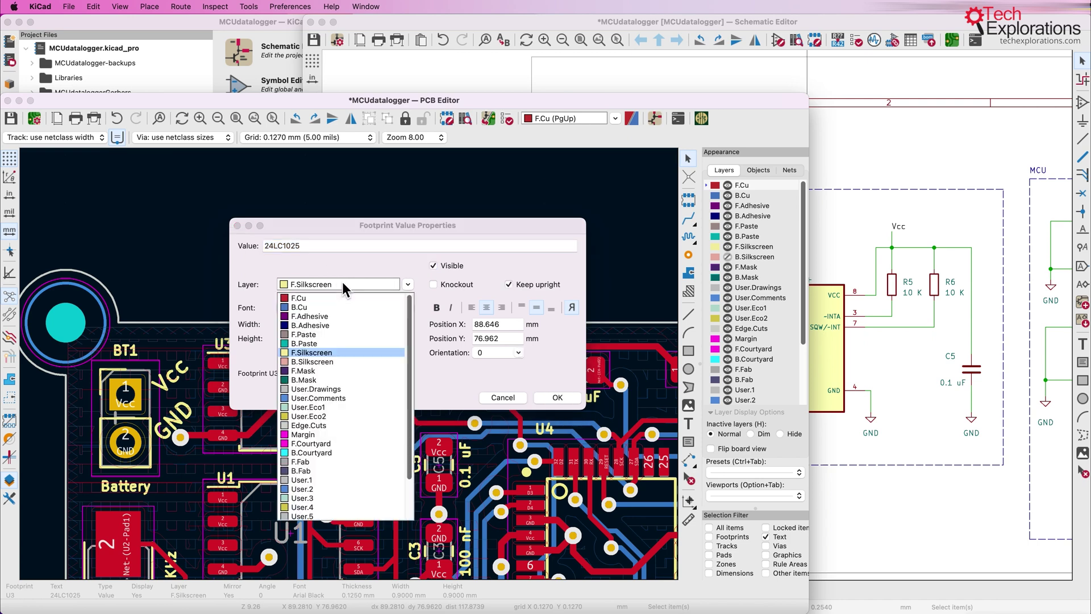
pyautogui.click(333, 362)
pyautogui.click(559, 401)
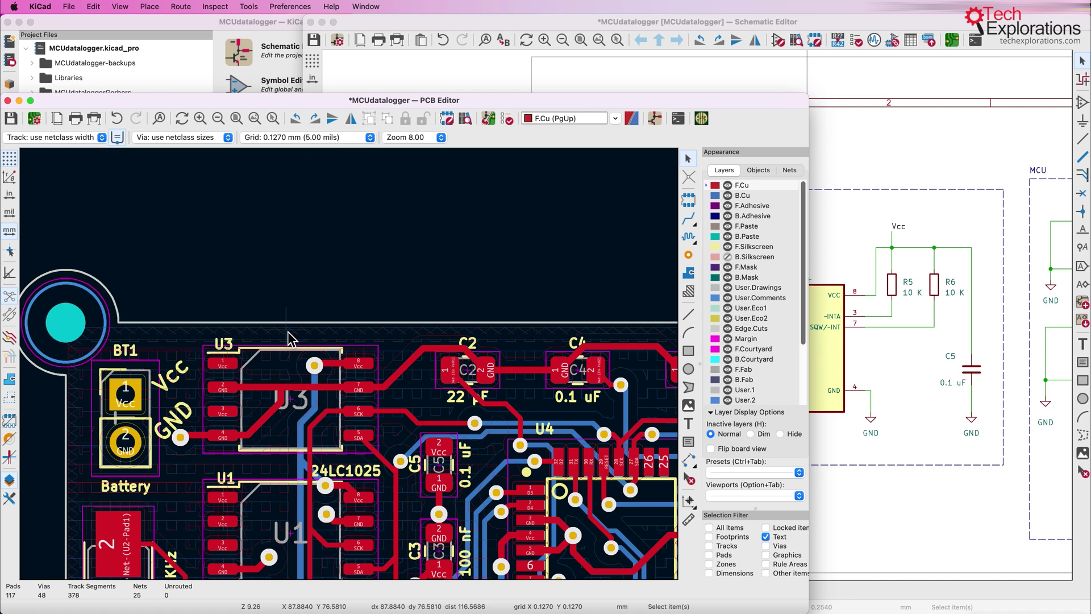
# Step: Toggle B.Silkscreen visibility off and on, then open the board in the 3D Viewer
pyautogui.click(728, 255)
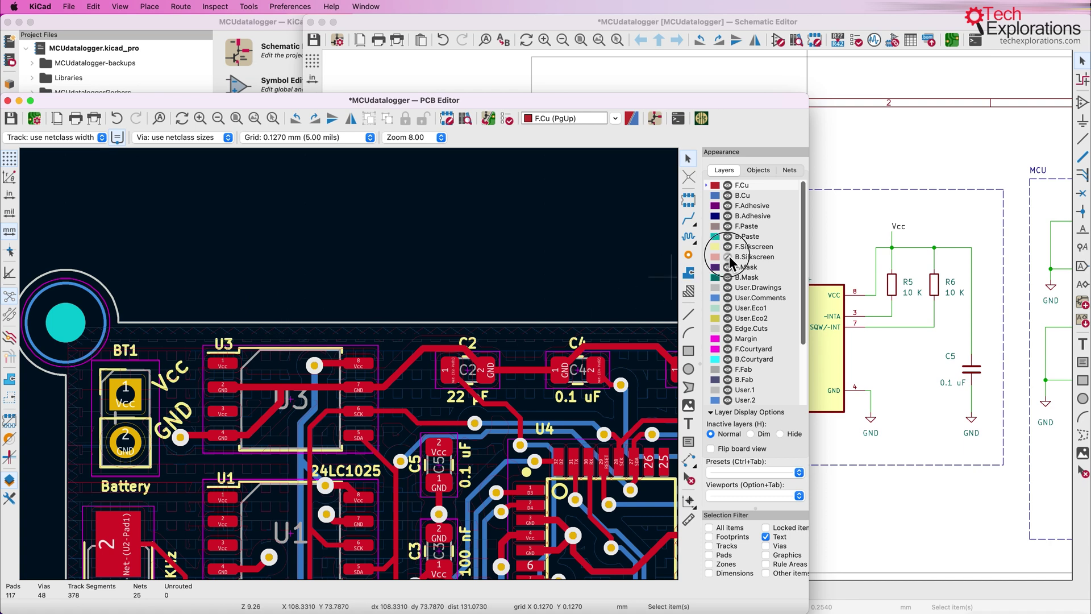
pyautogui.click(730, 258)
pyautogui.click(730, 259)
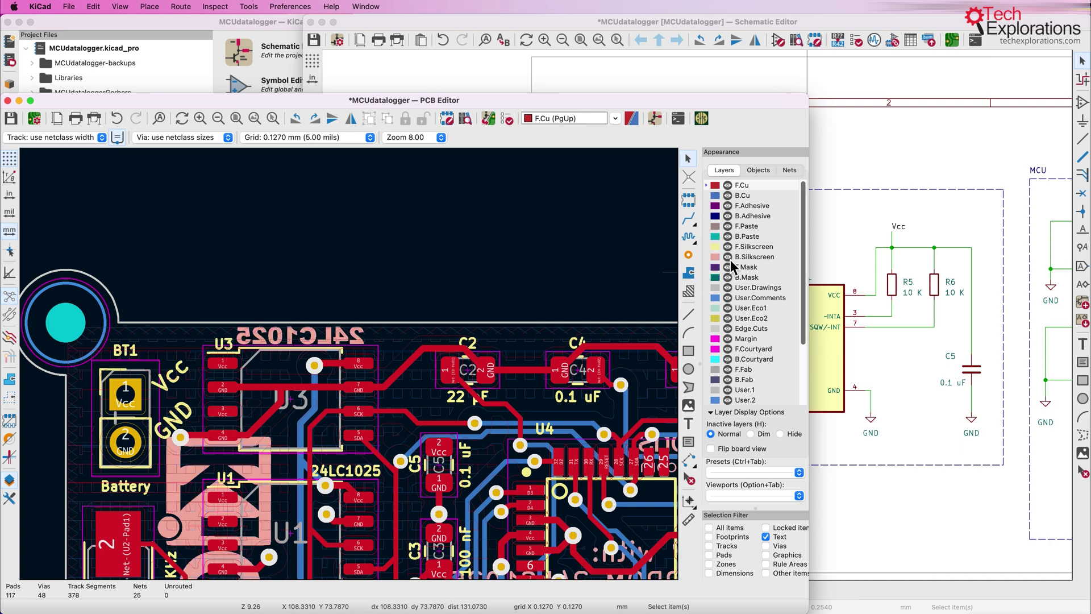
pyautogui.click(120, 7)
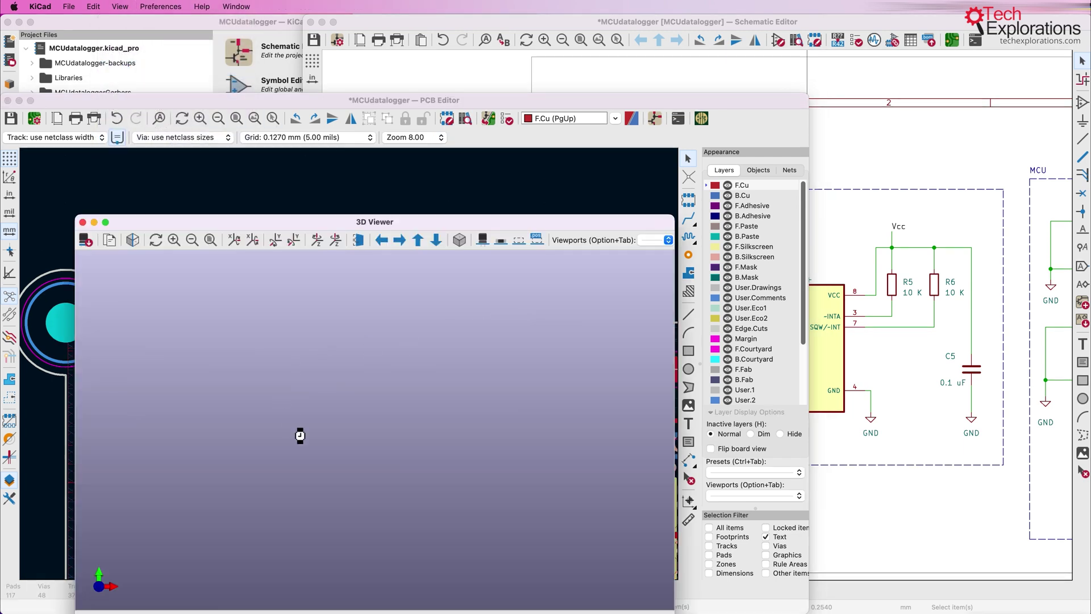
# Step: View the board from the bottom to check the 24LC1025 label, then close the 3D Viewer
pyautogui.click(358, 240)
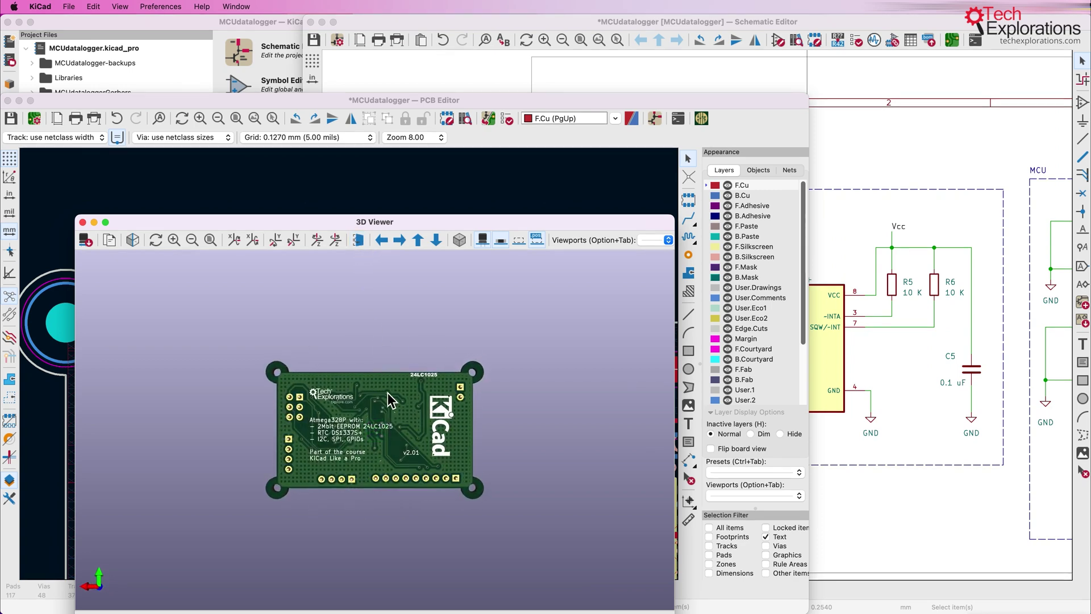
pyautogui.click(83, 223)
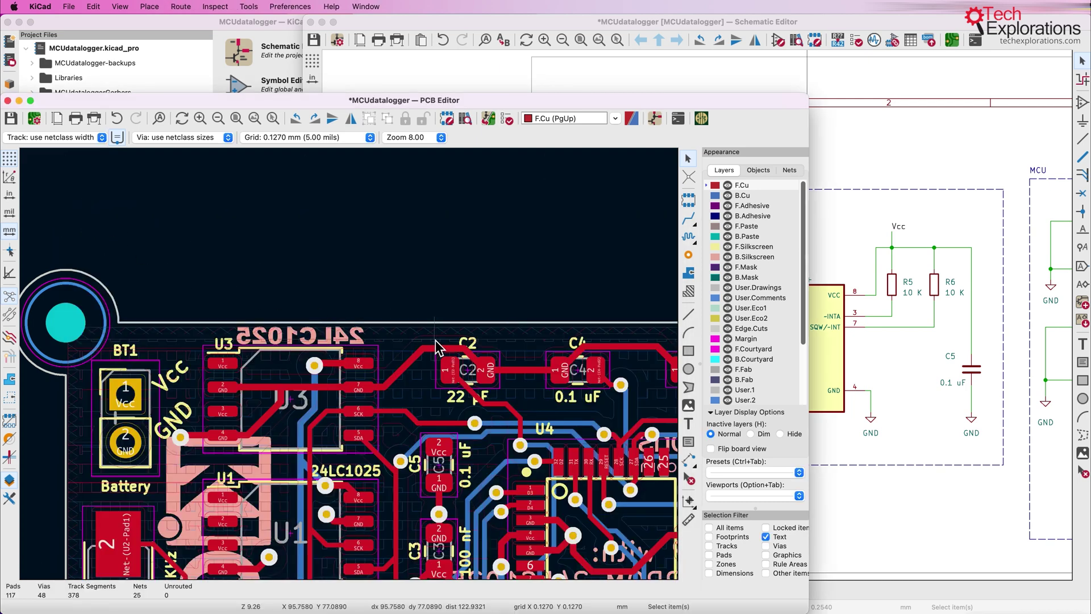
# Step: Unmirror U3's 24LC1025 label and move it to the F.Silkscreen layer
pyautogui.click(313, 333)
pyautogui.doubleClick(313, 333)
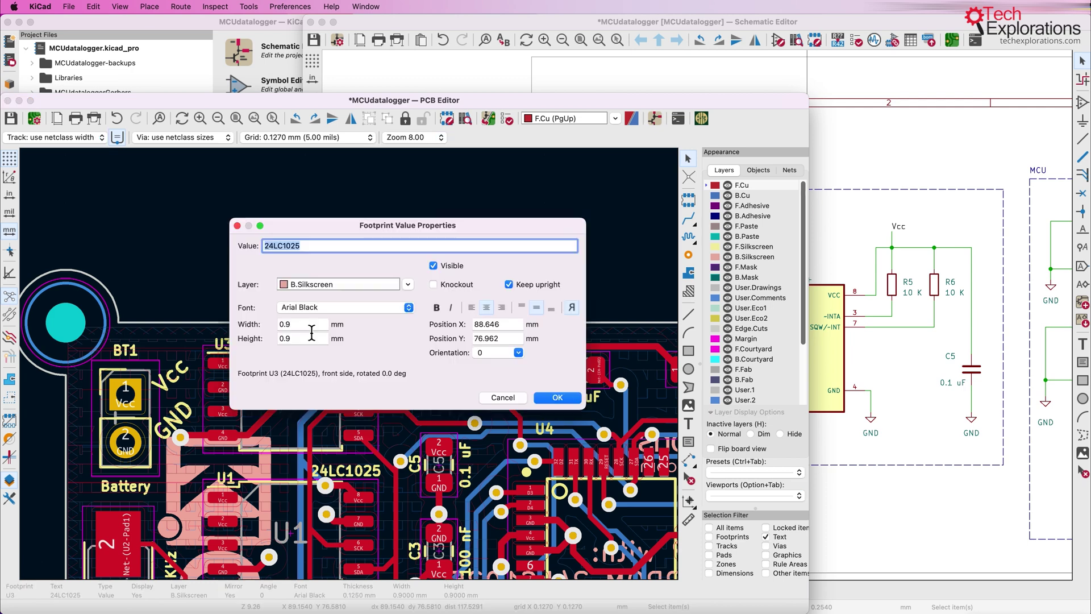
pyautogui.click(572, 308)
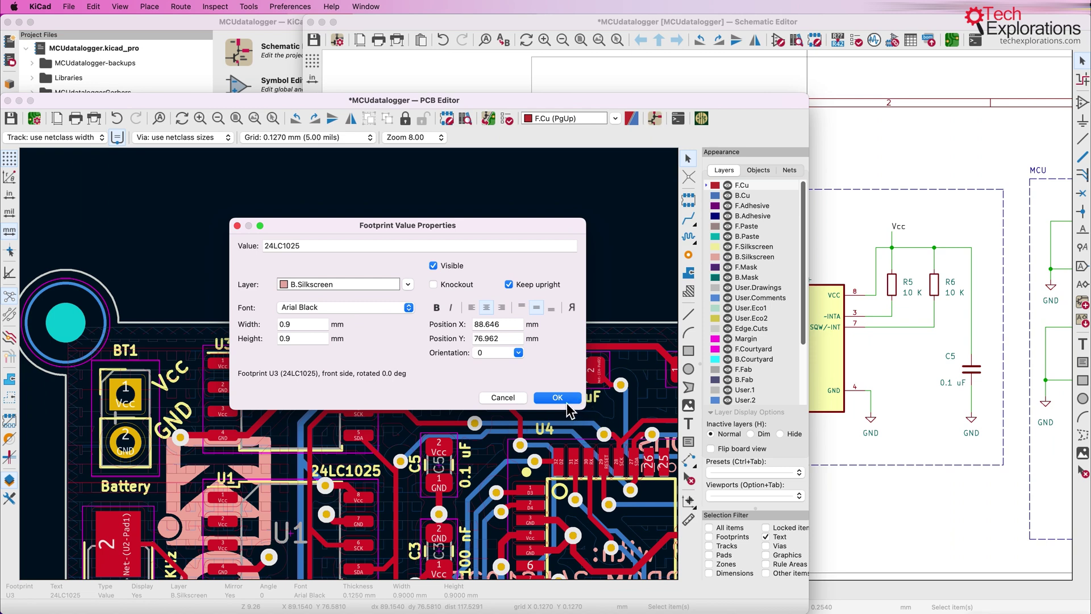
pyautogui.click(407, 284)
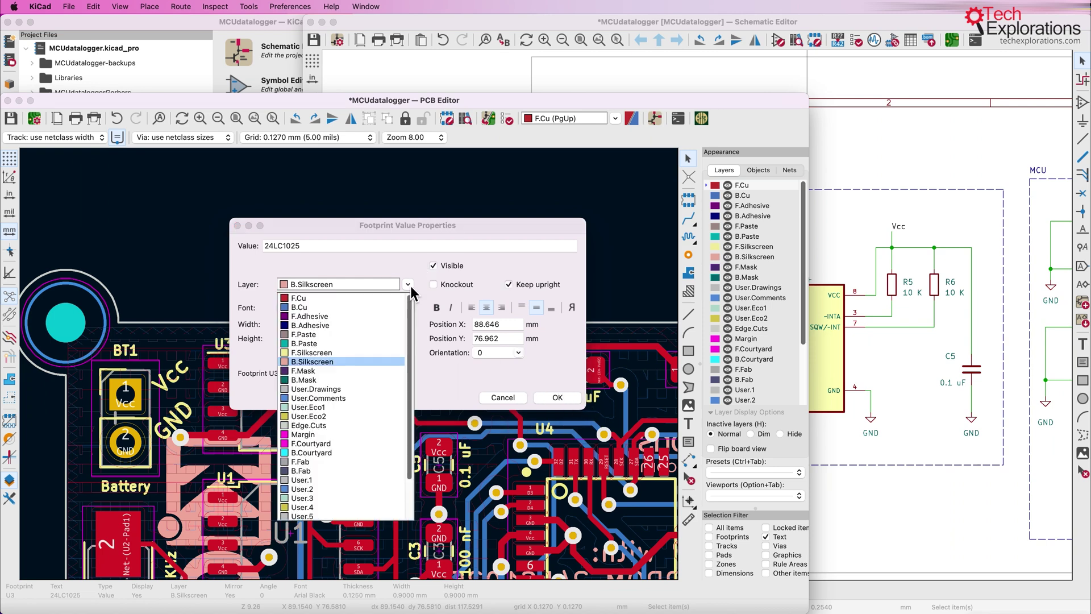
pyautogui.click(326, 356)
pyautogui.click(550, 398)
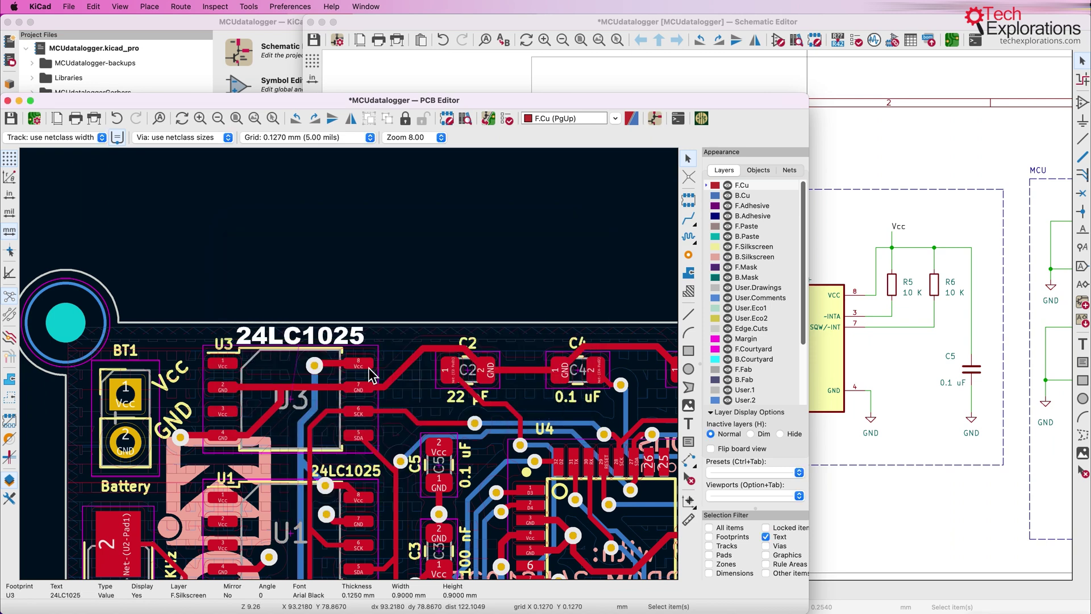
# Step: Switch briefly to the Schematic Editor, return to the PCB layout, and pick the Text Box tool
pyautogui.click(663, 63)
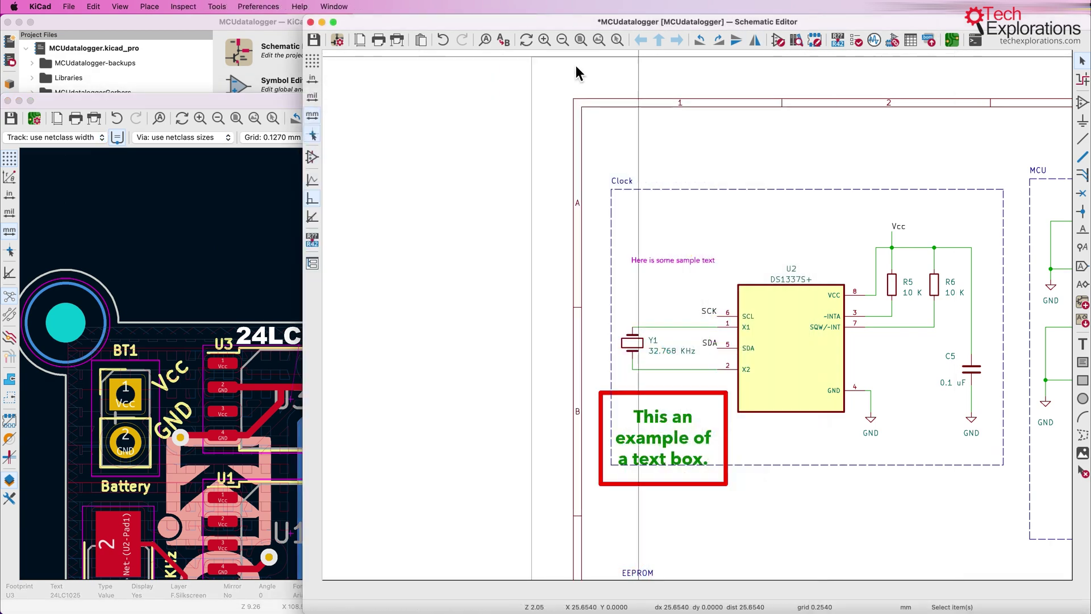
pyautogui.click(249, 107)
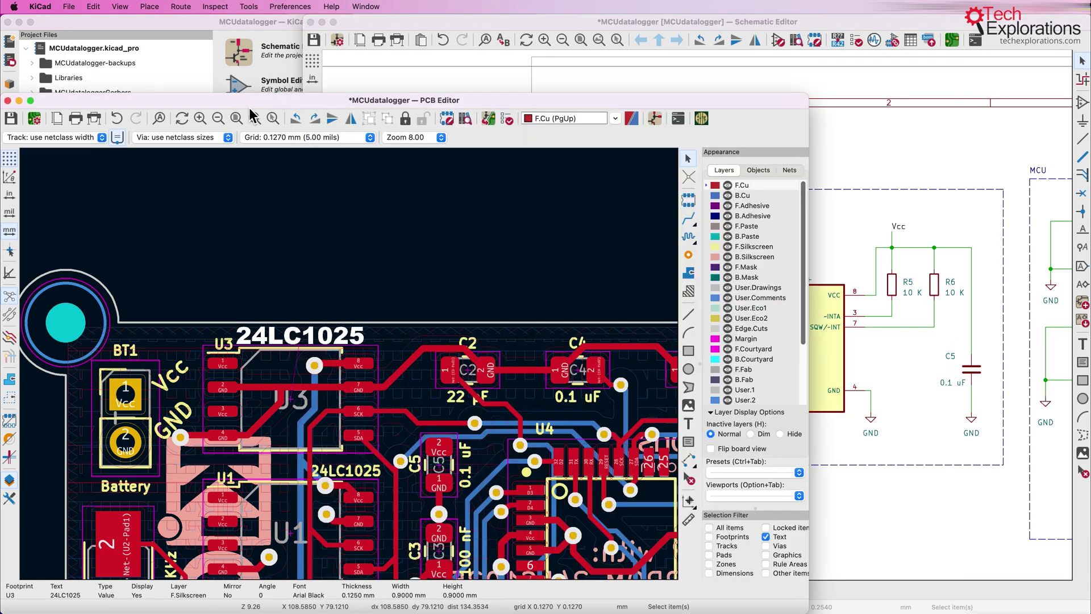
pyautogui.click(688, 442)
# Step: Draw a text box rectangle above the board and type 'Example' into it
pyautogui.click(268, 207)
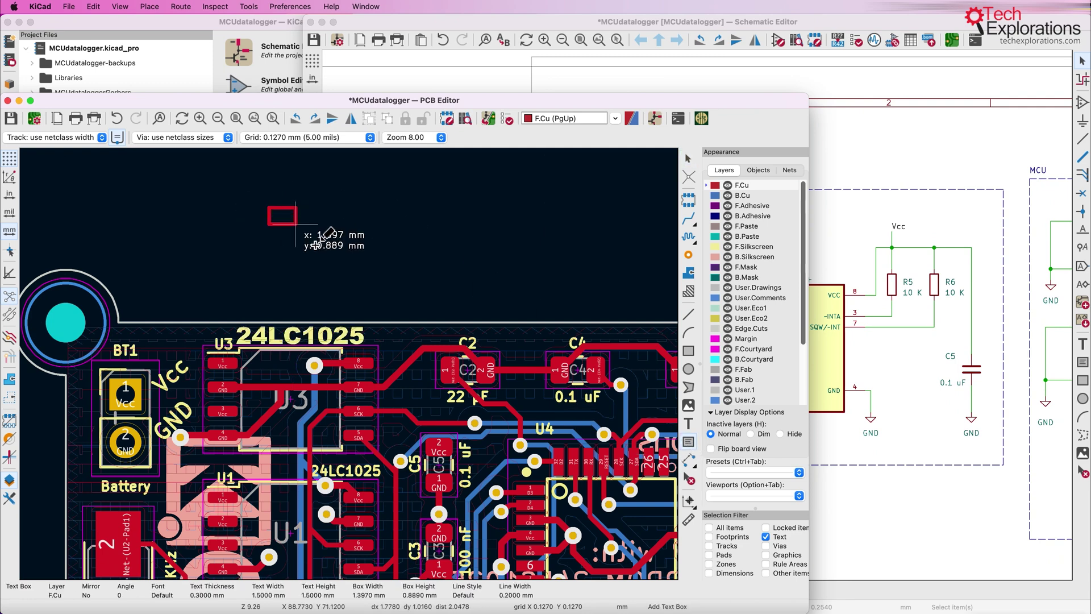
pyautogui.click(440, 254)
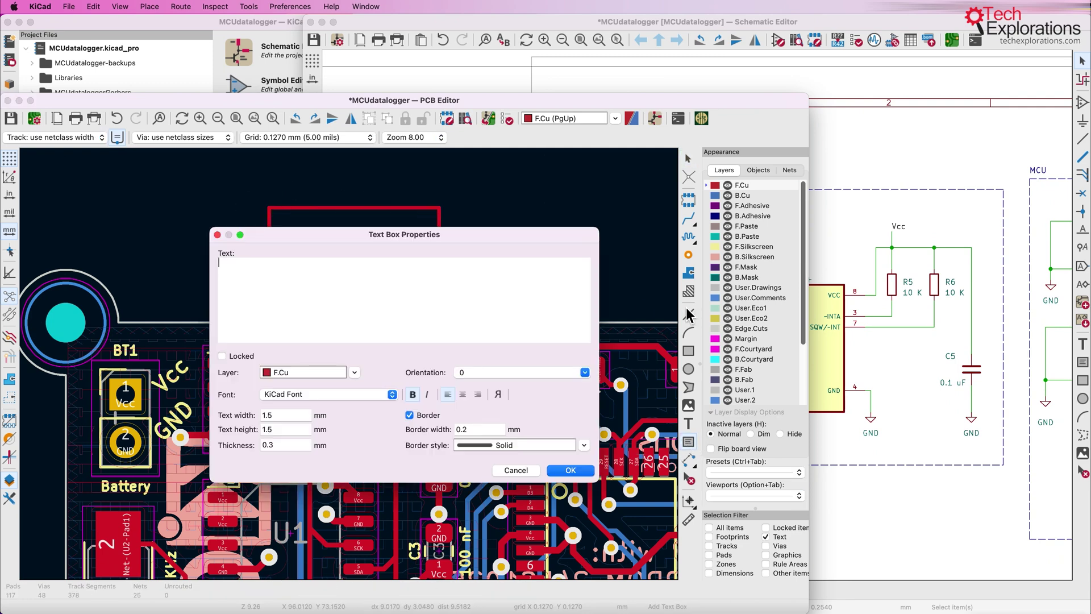
pyautogui.write('Example')
# Step: Give the text box Apple Chancery bold font, Dashed border and 0 orientation, then place and enlarge it
pyautogui.click(281, 392)
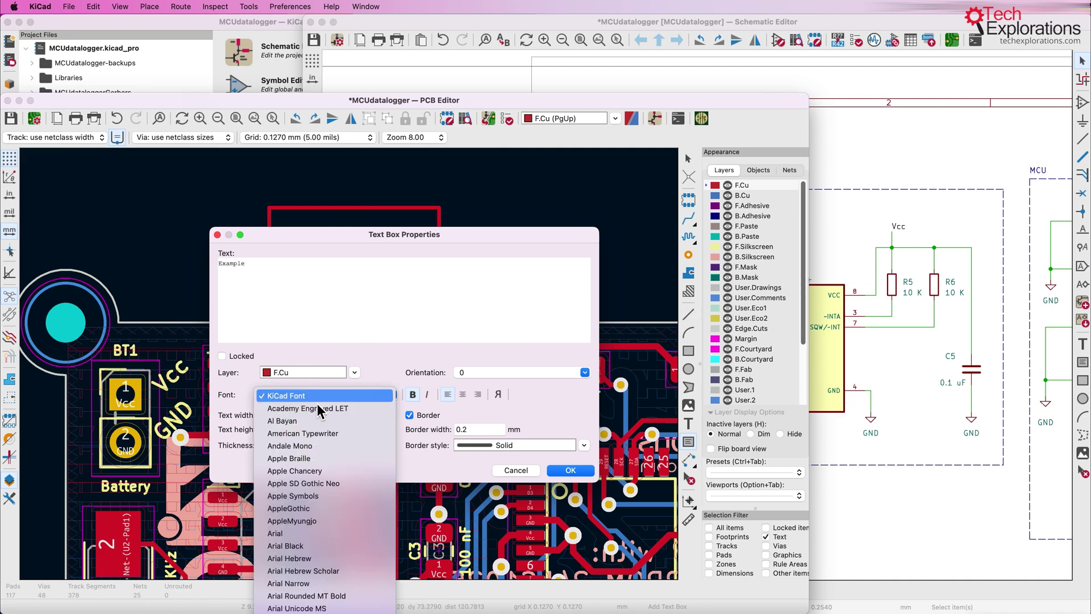
pyautogui.click(309, 470)
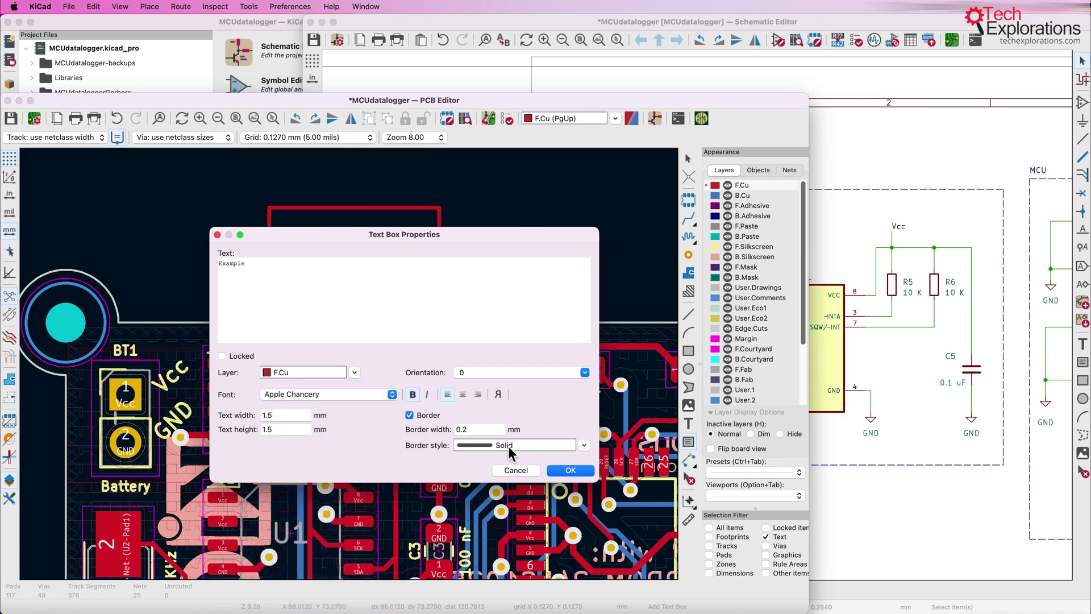
pyautogui.click(529, 446)
pyautogui.click(540, 472)
pyautogui.click(415, 392)
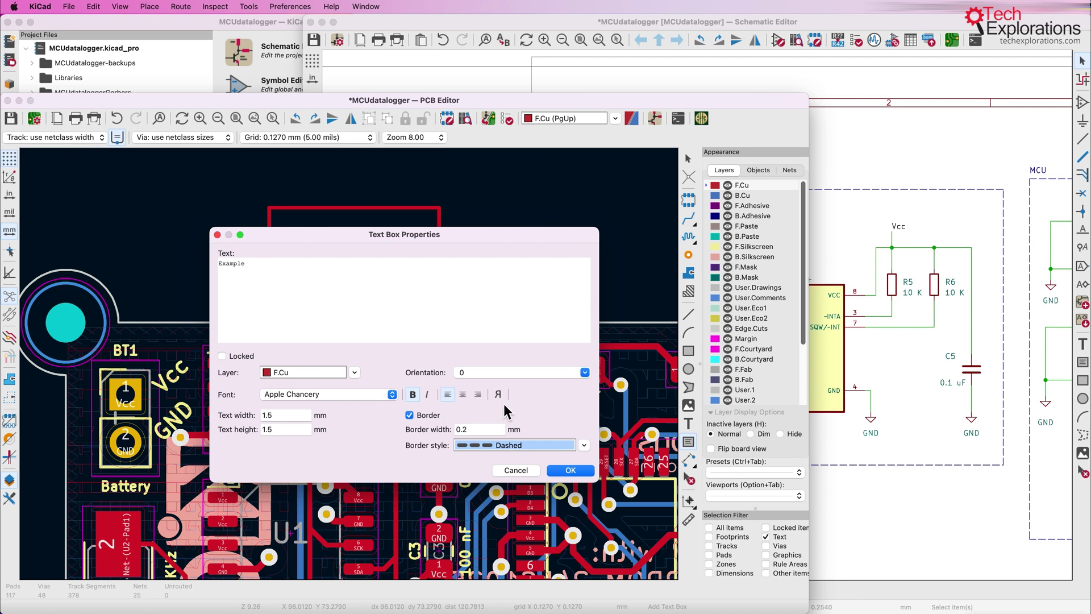
pyautogui.click(519, 373)
pyautogui.click(585, 373)
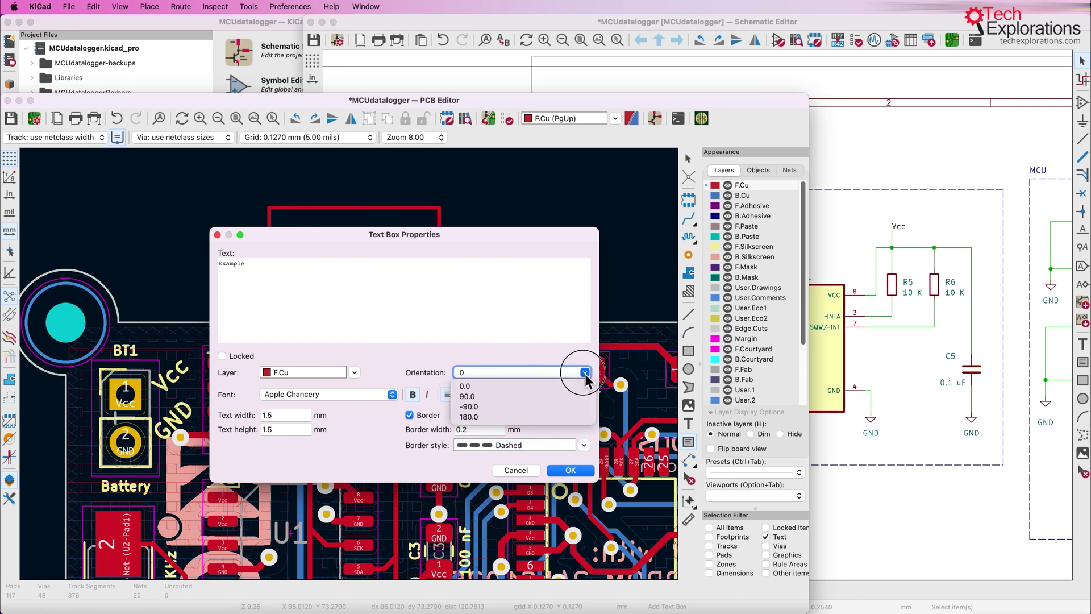
pyautogui.click(264, 453)
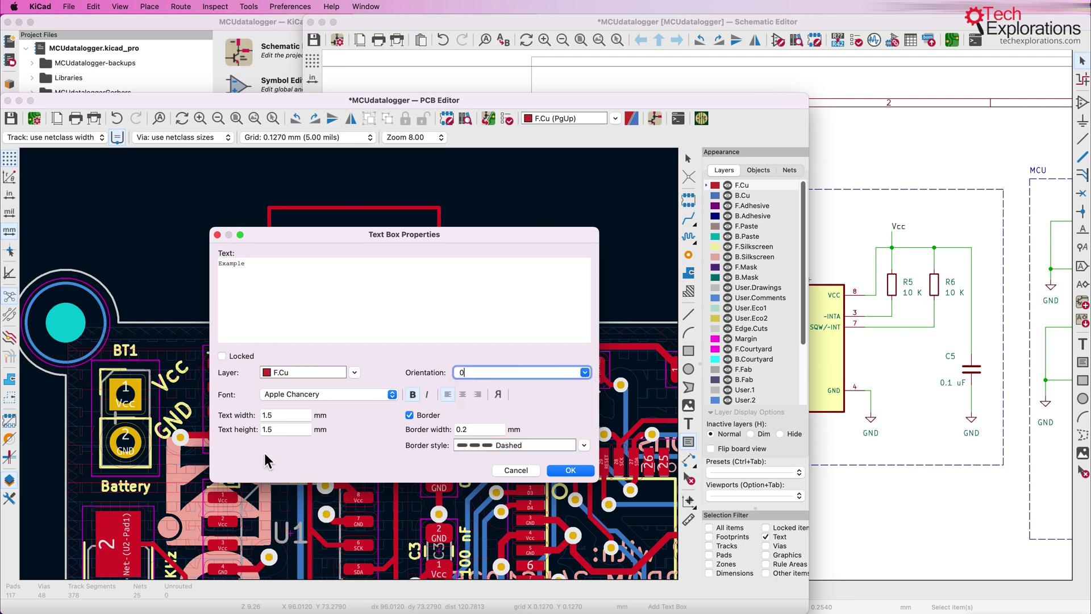
pyautogui.click(581, 475)
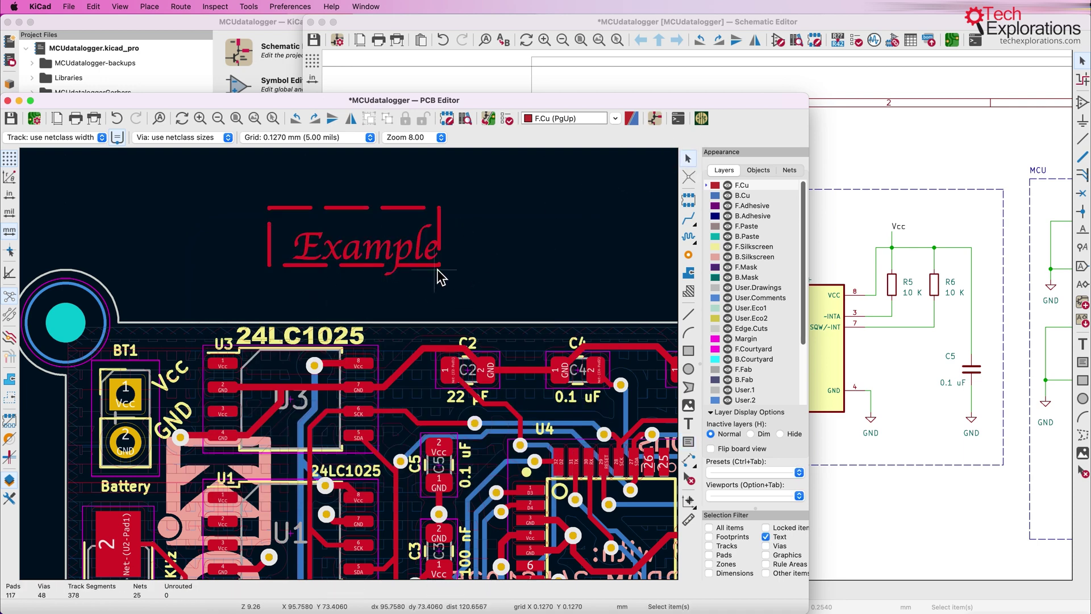
pyautogui.moveTo(439, 265); pyautogui.dragTo(456, 291)
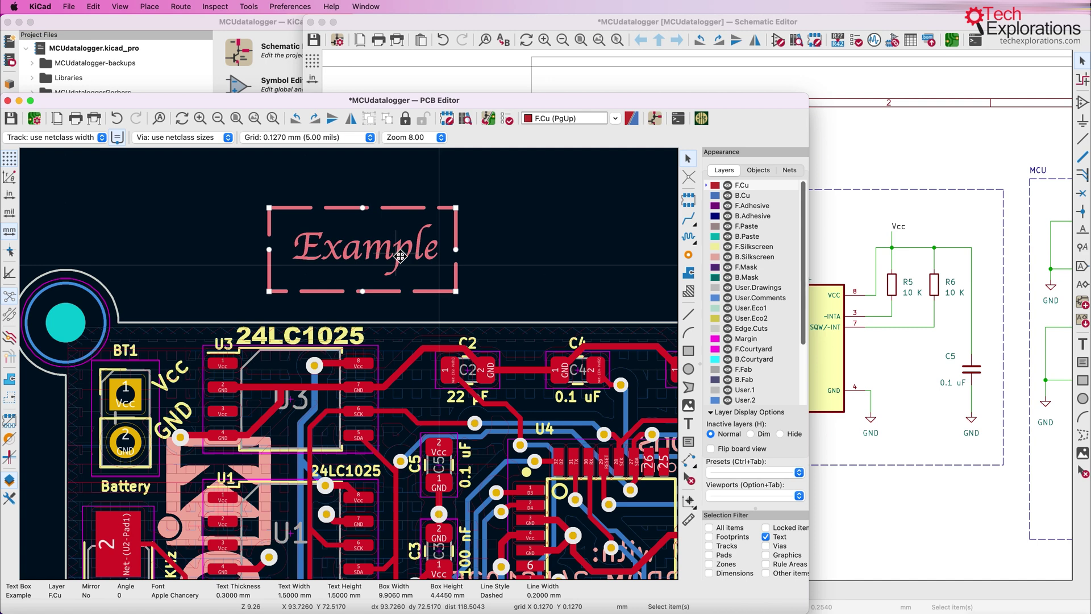
# Step: Open the Example text box's properties, then the red schematic text box linking to techexplorations.com
pyautogui.doubleClick(349, 260)
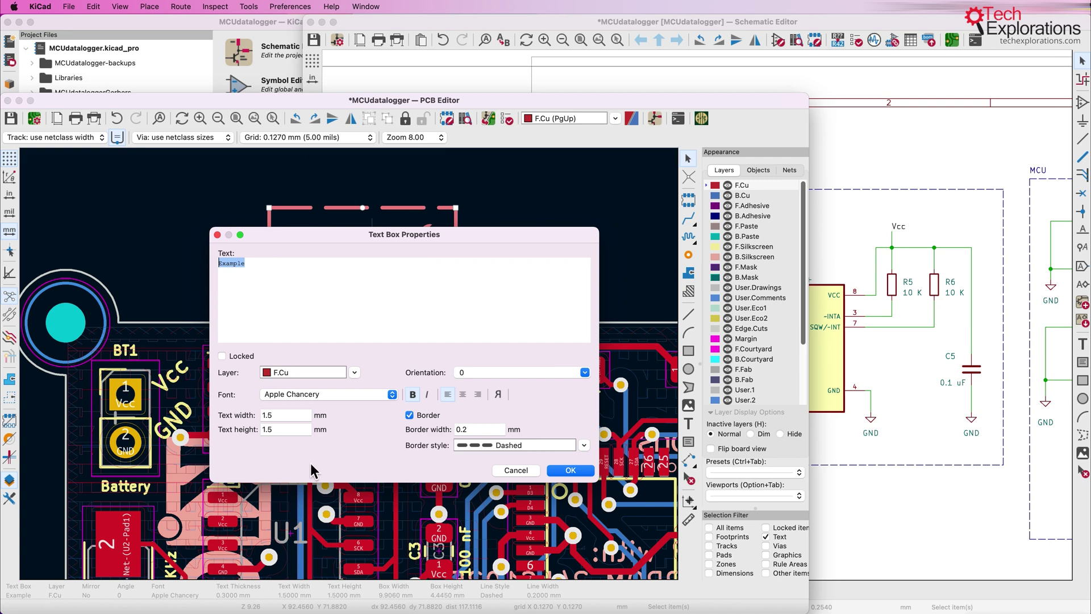
pyautogui.click(926, 479)
pyautogui.click(711, 423)
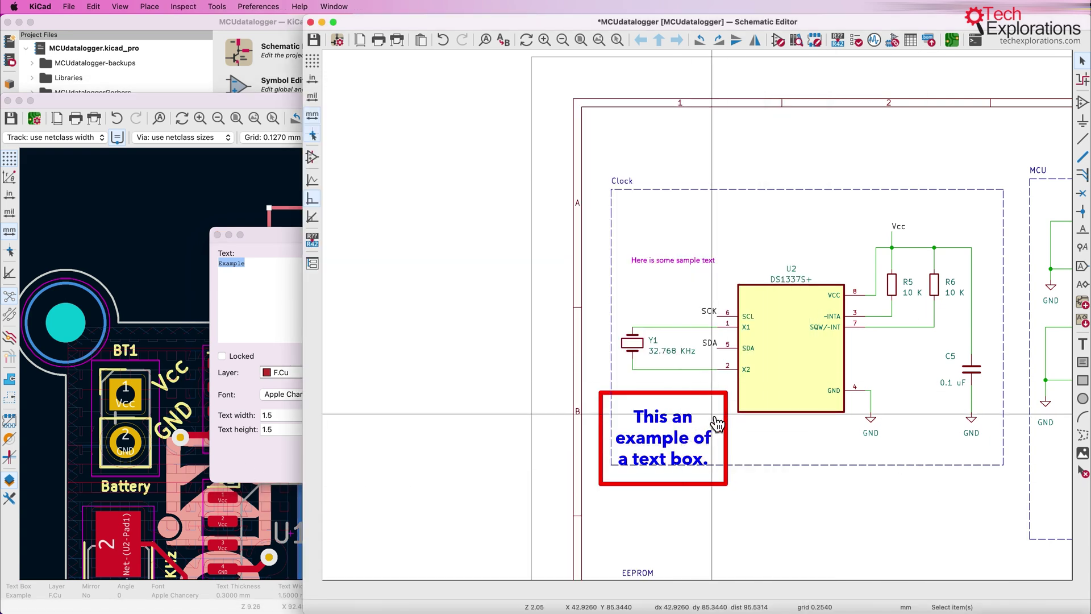
pyautogui.doubleClick(714, 424)
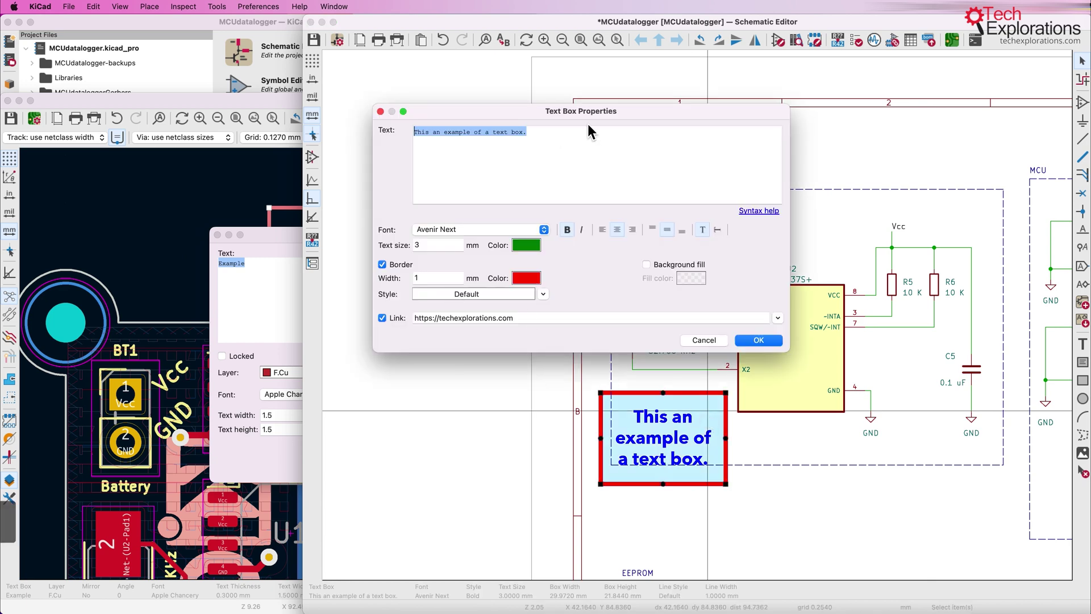